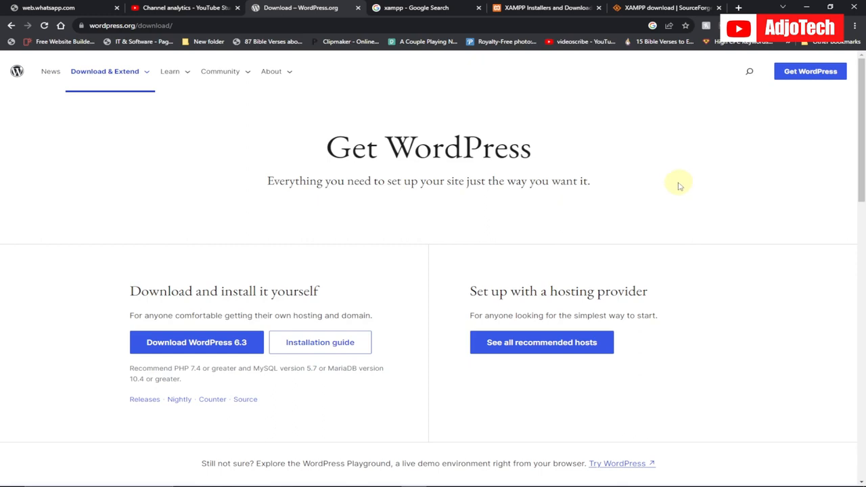
Check the status of the Apache and MySQL modules in the XAMPP Control Panel.
scroll(603, 178, down, 5)
scroll(603, 178, up, 5)
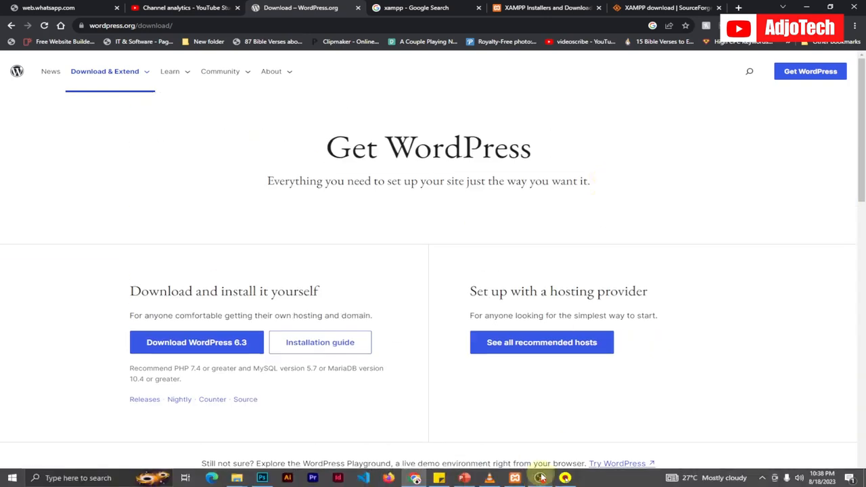
click(541, 477)
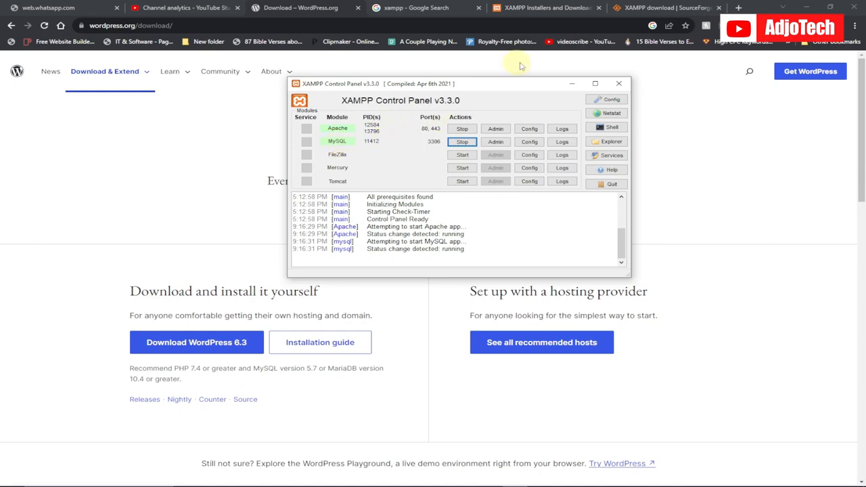
click(571, 83)
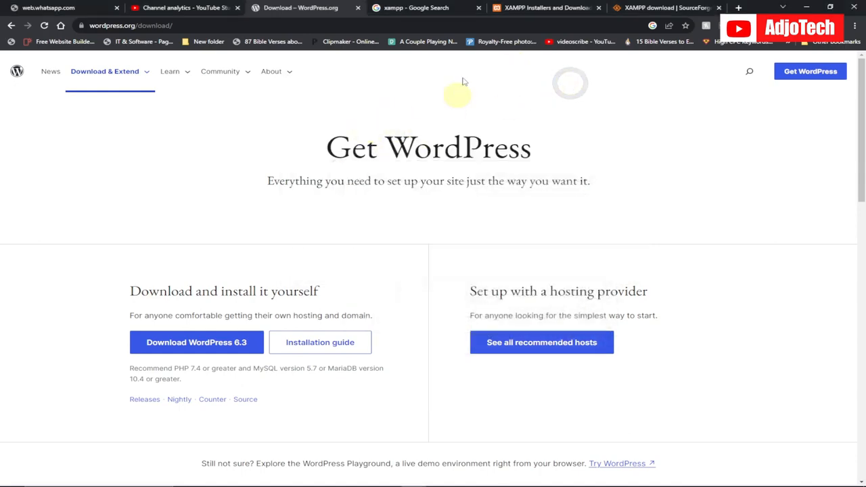
Review where to download XAMPP for Windows, from the xampp search results through Apache Friends to the SourceForge project page.
click(396, 9)
drag(156, 74, 107, 75)
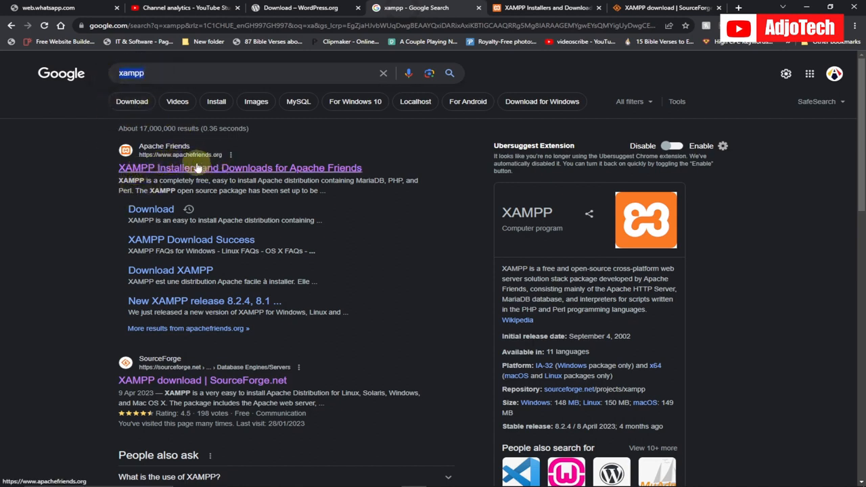
click(534, 8)
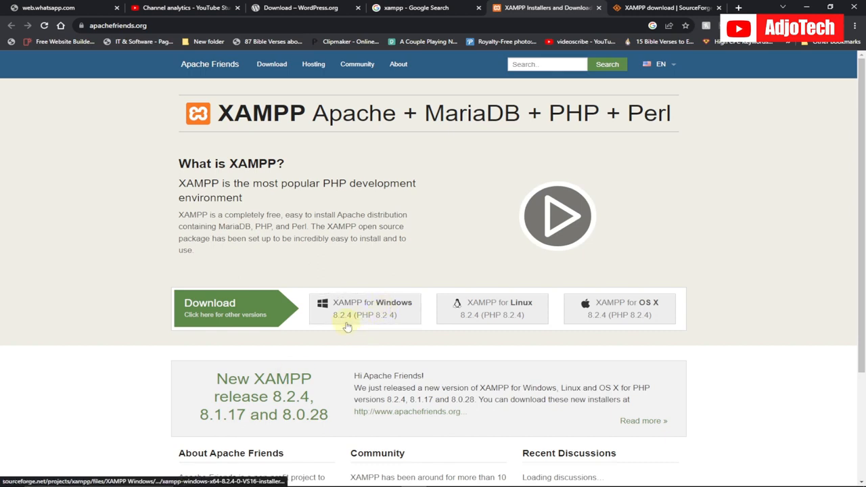
click(371, 316)
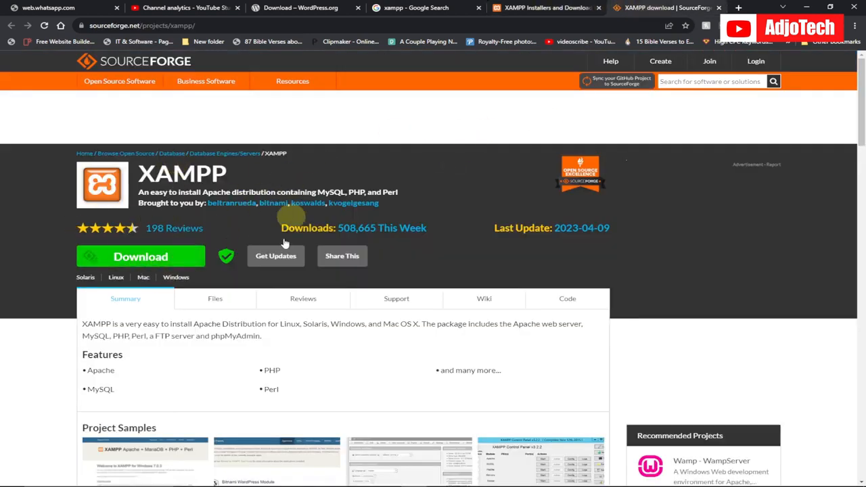
click(181, 261)
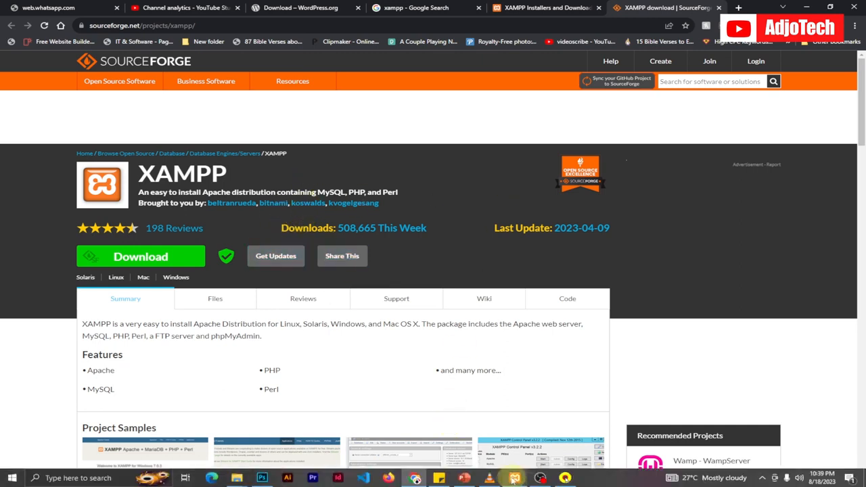
Review the XAMPP Control Panel modules again and return to the WordPress download page.
click(512, 479)
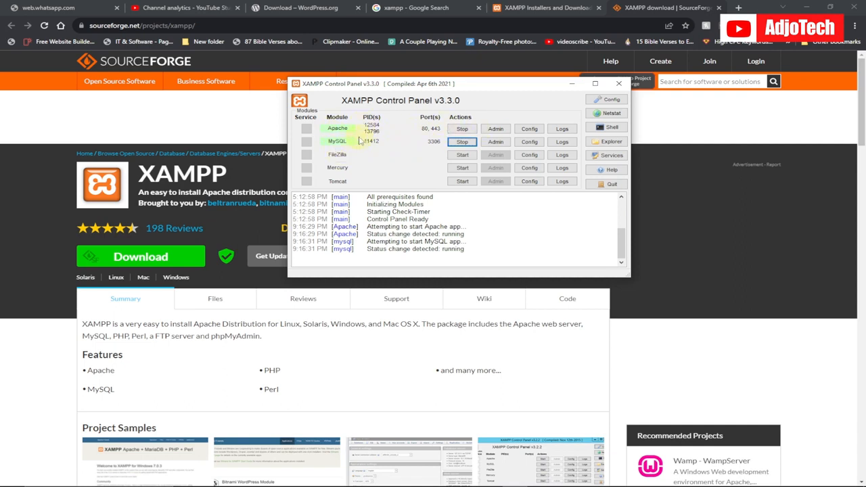
click(571, 84)
click(300, 7)
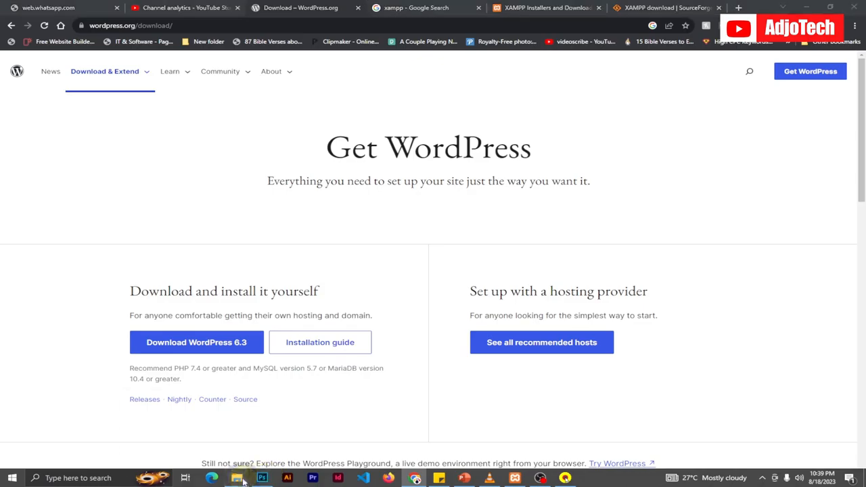
Switch to File Explorer and view the extraction options for the wordpress-6.2.2 archive.
click(267, 479)
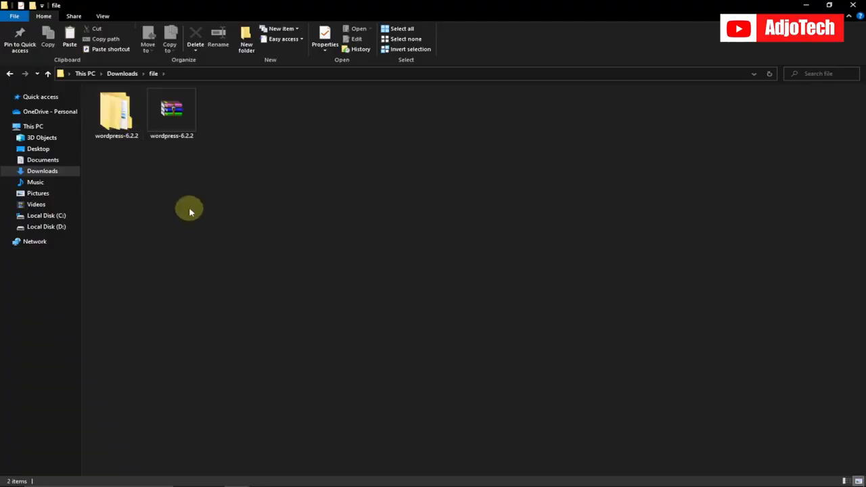
click(178, 116)
right_click(180, 115)
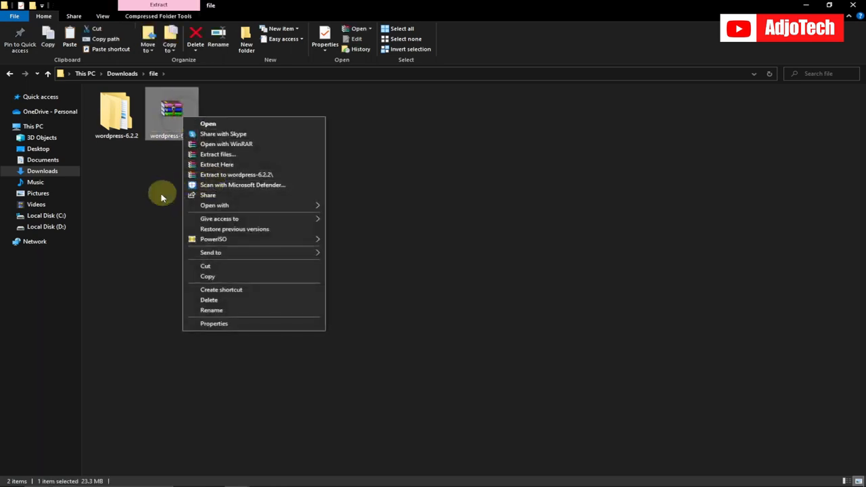
click(137, 174)
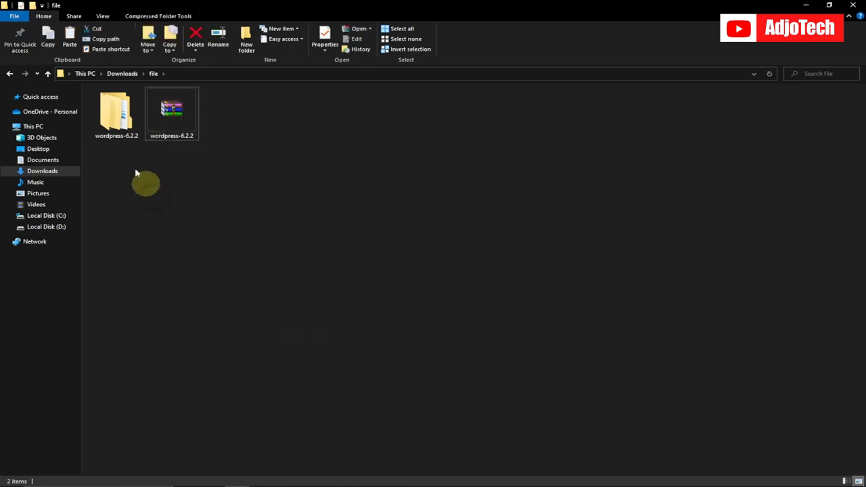
Copy the wordpress folder found inside the extracted wordpress-6.2.2 folder.
double_click(119, 125)
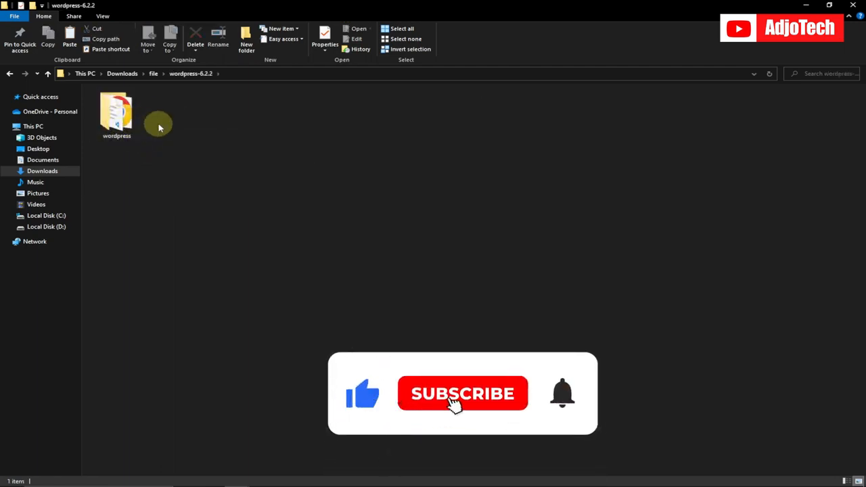
click(113, 117)
right_click(113, 117)
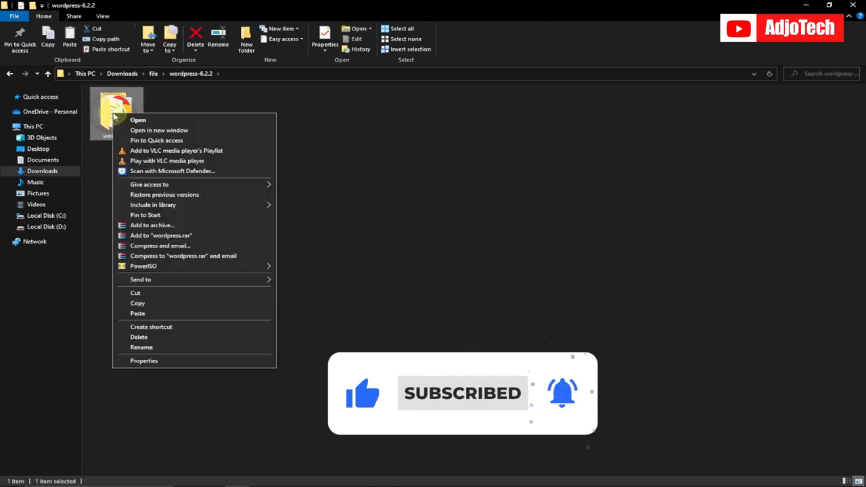
click(148, 305)
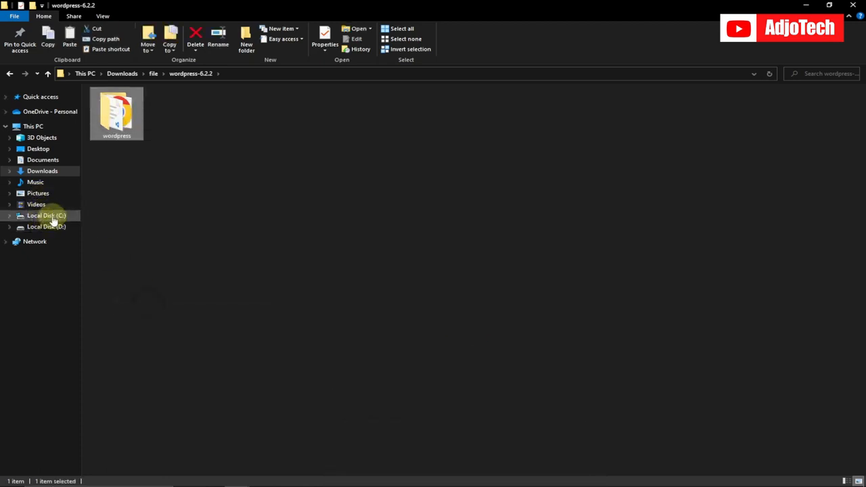
Open the htdocs folder of the xampp installation on Local Disk (C:).
click(52, 218)
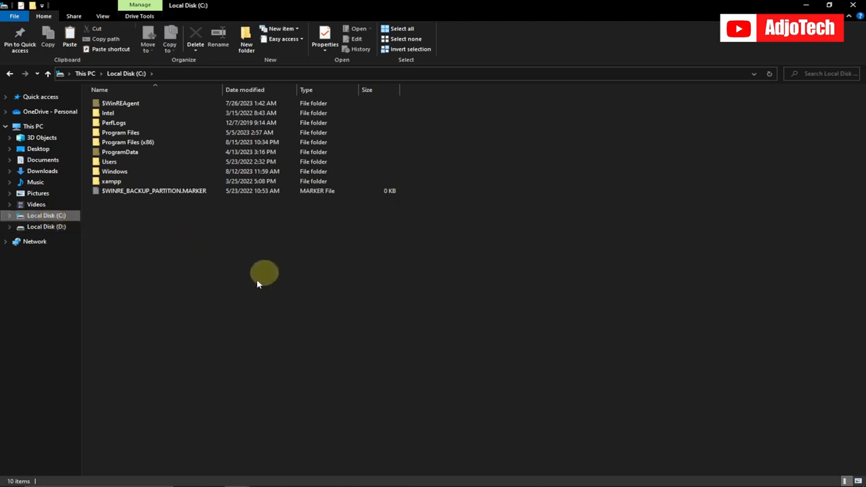
double_click(122, 182)
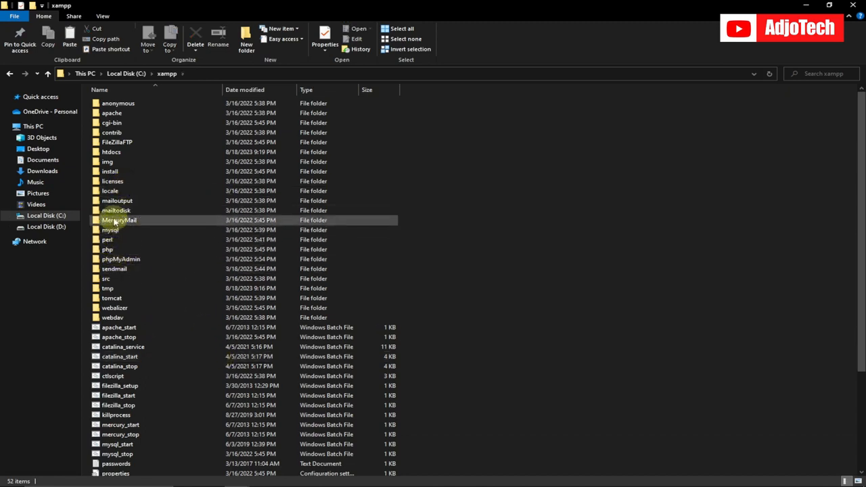
double_click(117, 153)
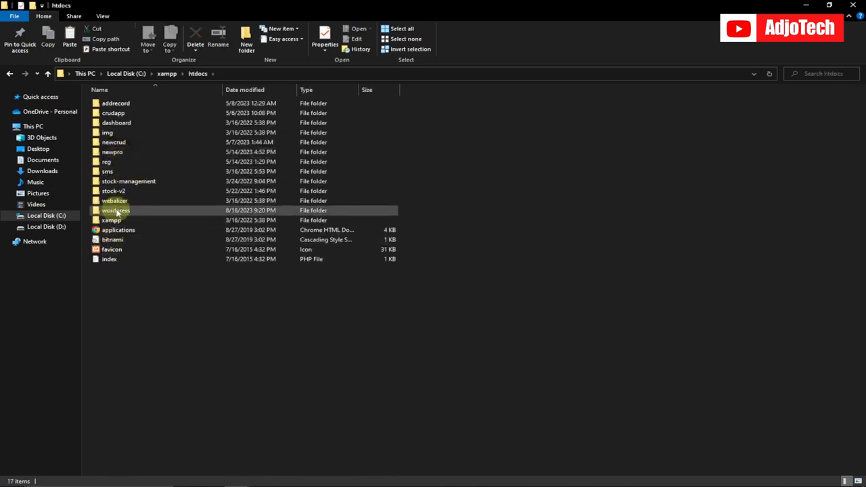
Examine the files of the wordpress folder in htdocs and return to the htdocs folder.
double_click(116, 212)
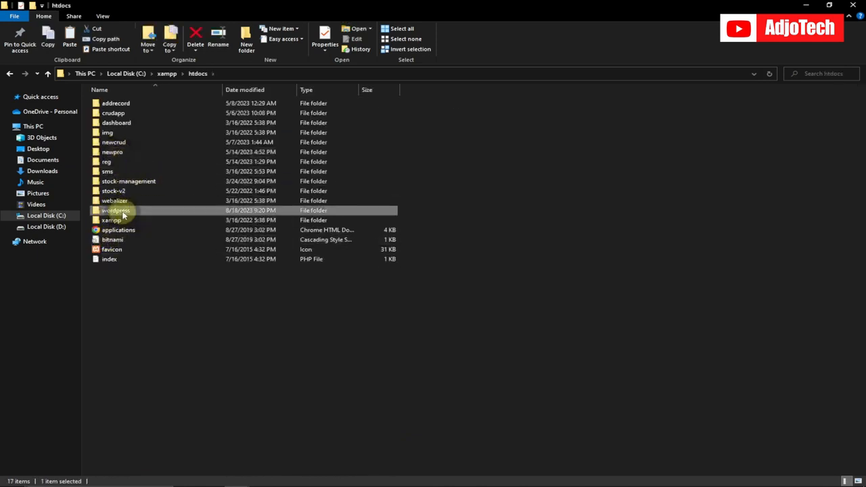
click(166, 73)
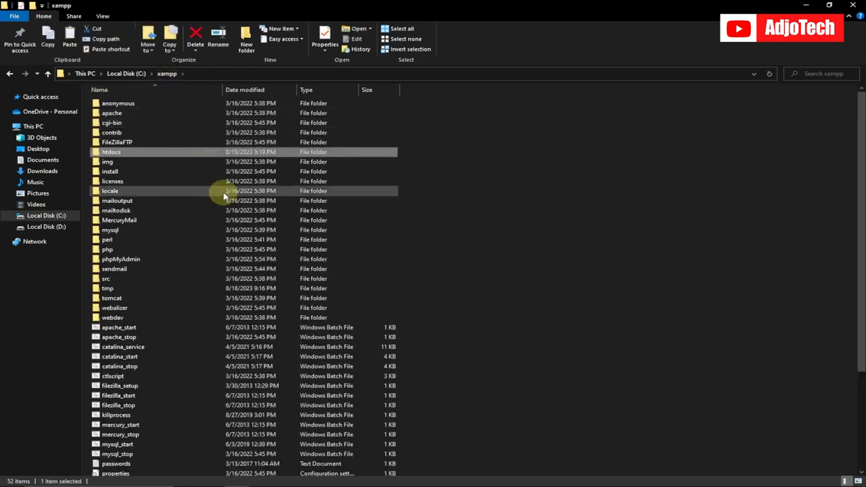
double_click(114, 152)
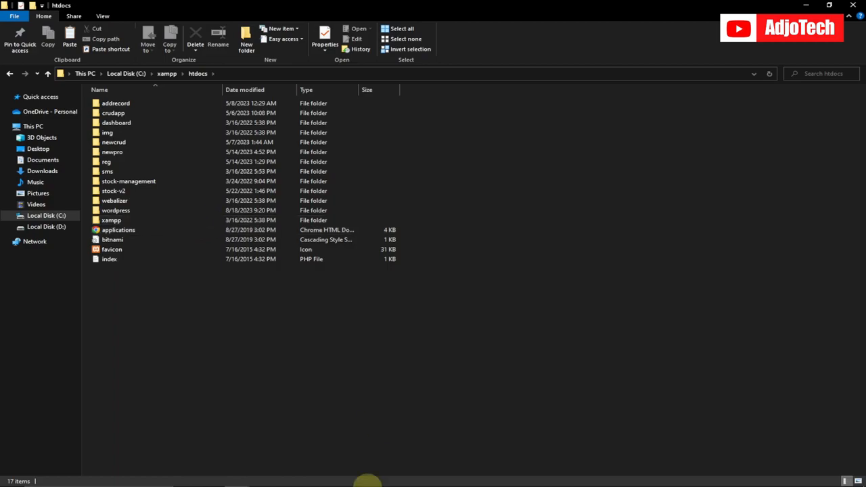
Switch to Chrome, load localhost in a new tab and open phpMyAdmin from the XAMPP dashboard.
click(415, 478)
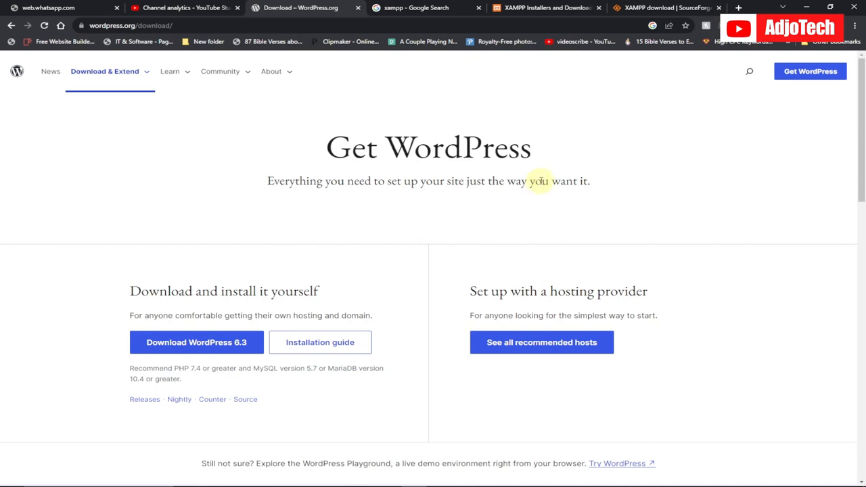
click(738, 7)
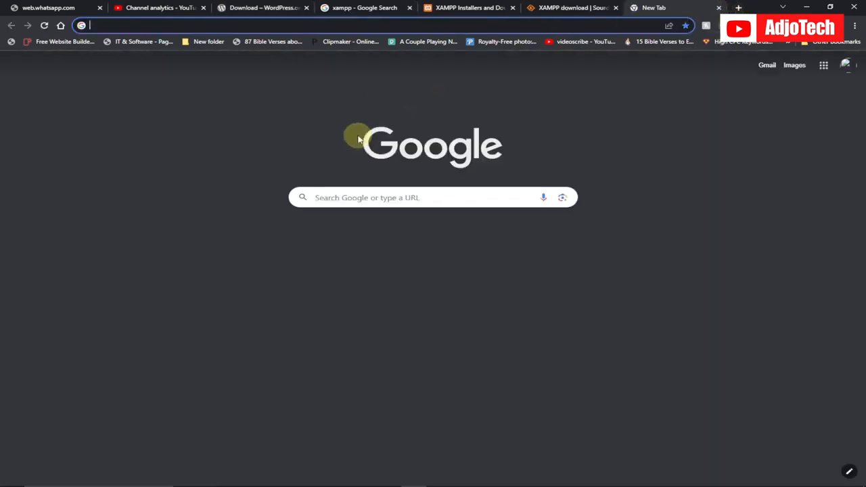
text(loc)
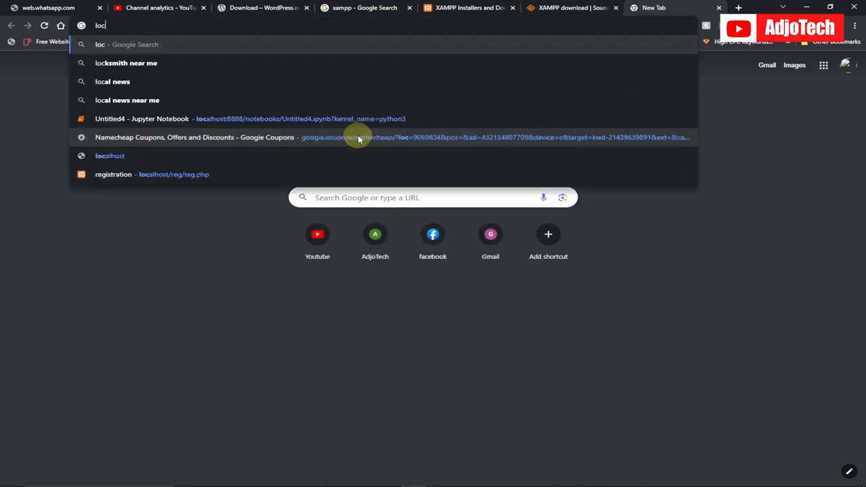
text(alhost)
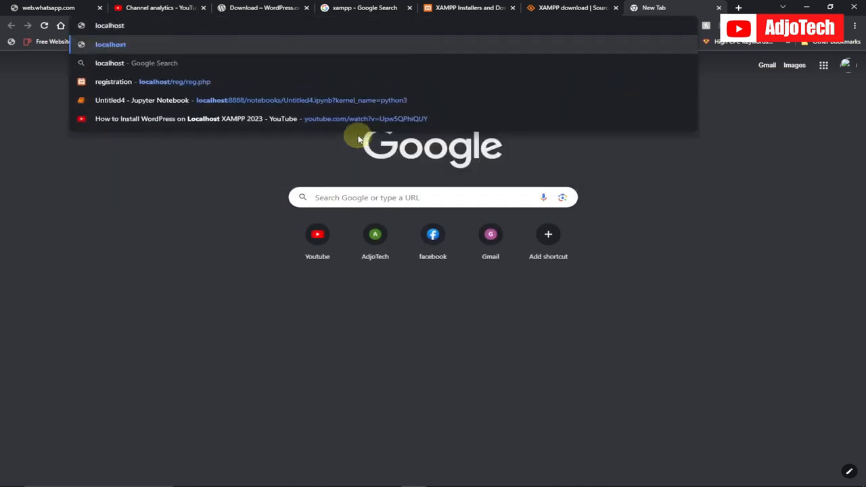
key(Return)
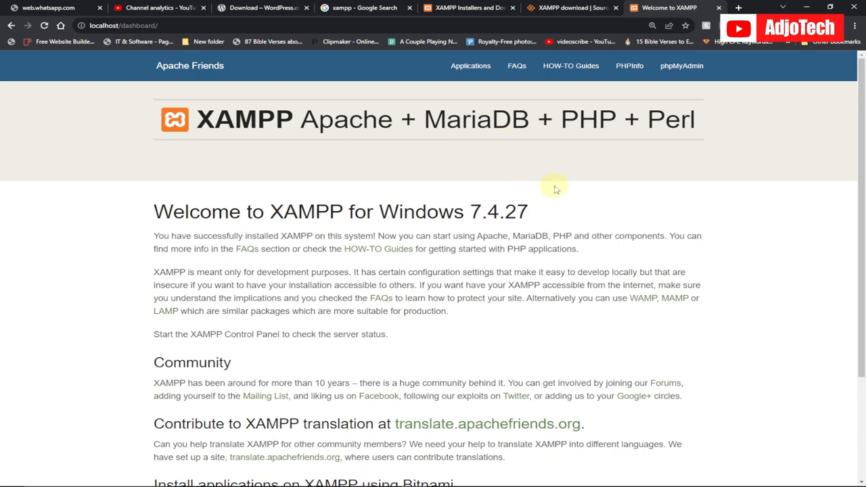
click(681, 66)
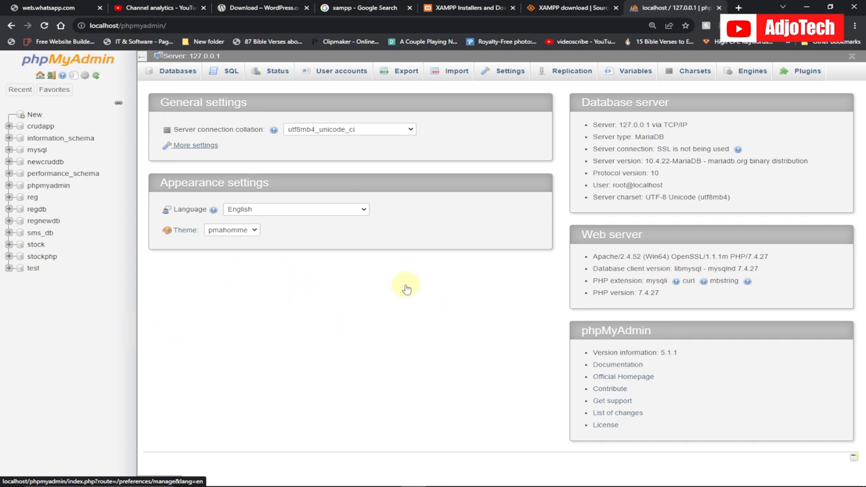
Create a new database named wordpress with the utf8mb4_general_ci collation.
click(34, 116)
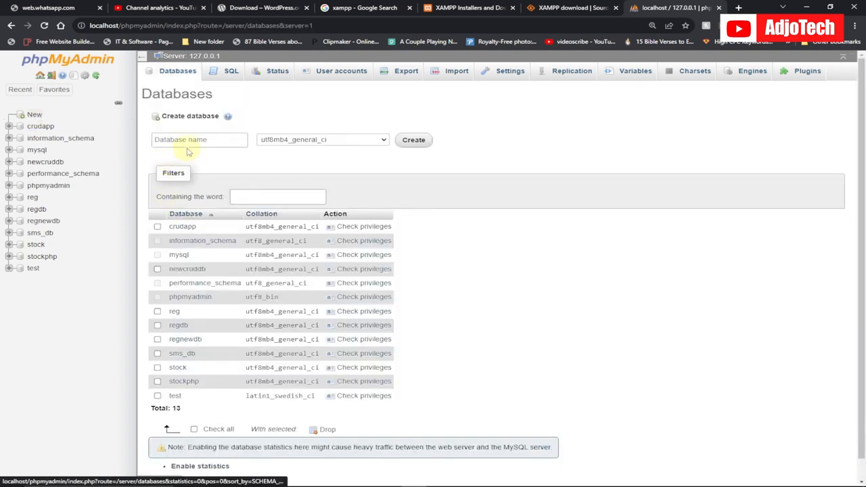
click(184, 140)
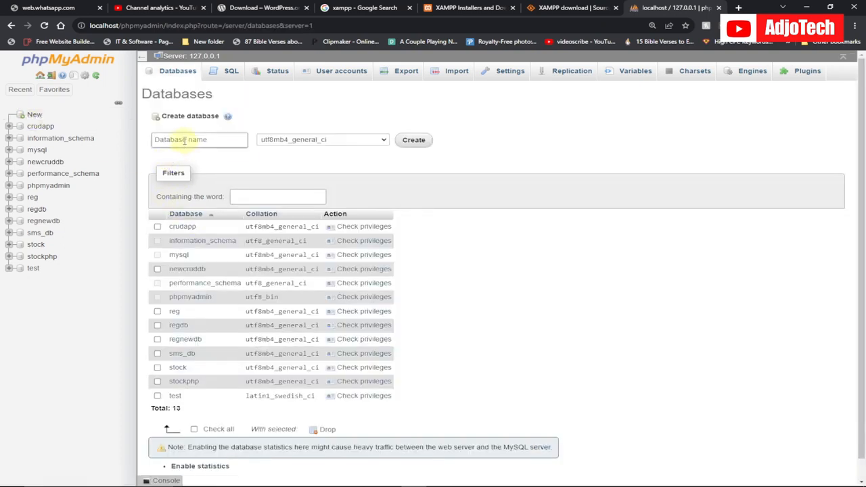
click(184, 141)
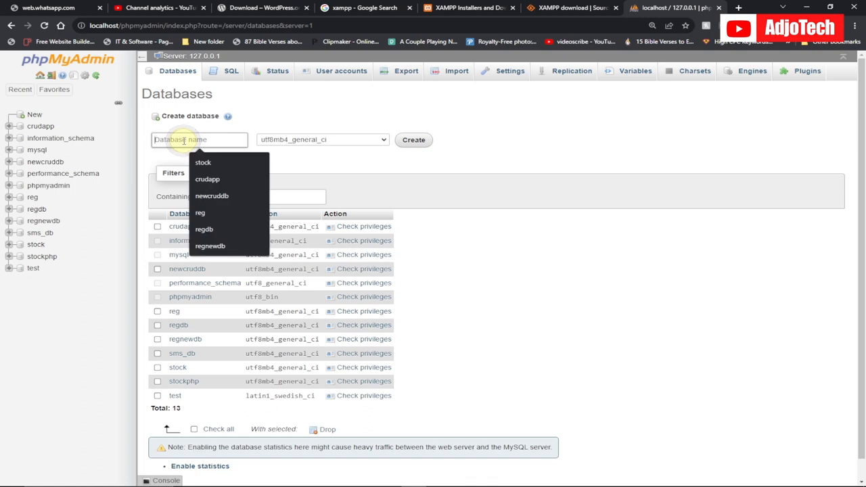
text(wordpress)
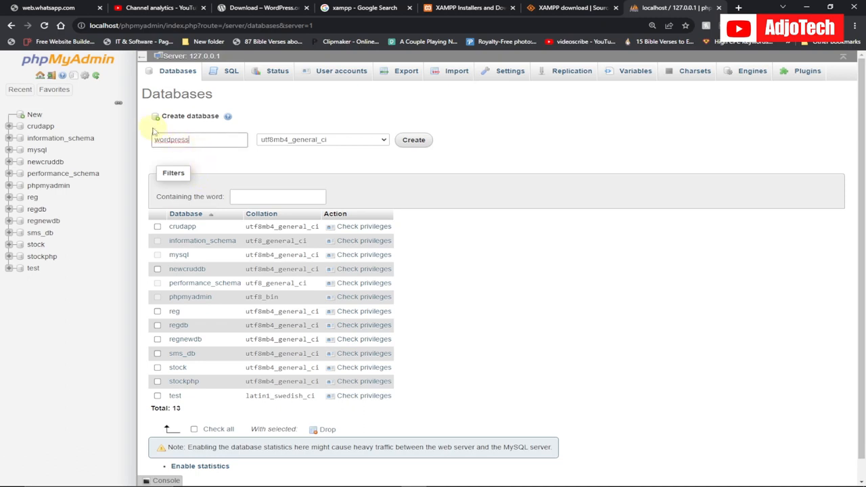
click(414, 141)
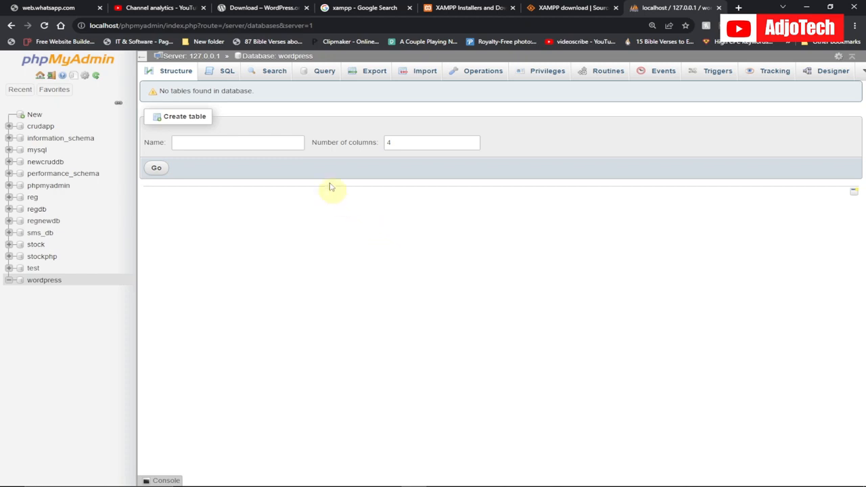
Load localhost/wordpress in a new browser tab.
click(740, 9)
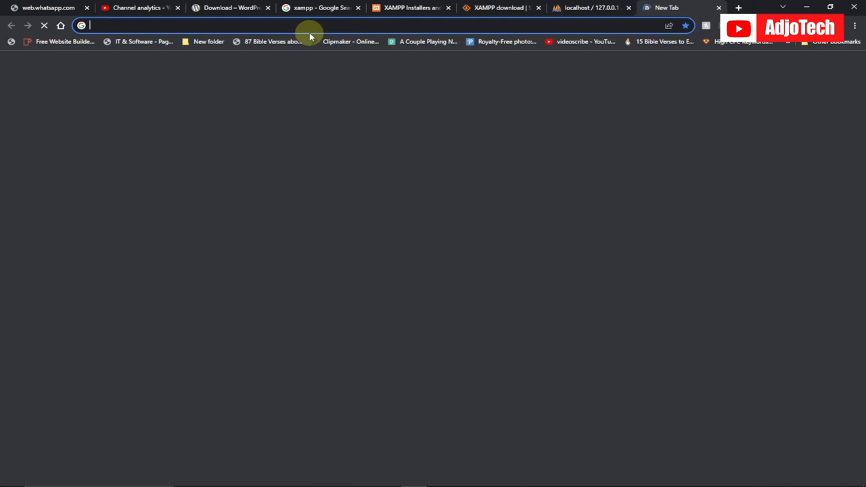
text(localhost)
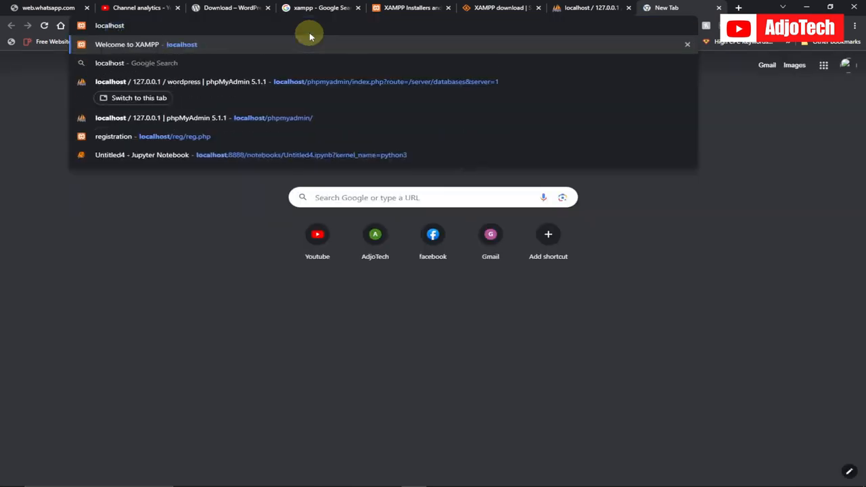
text(/)
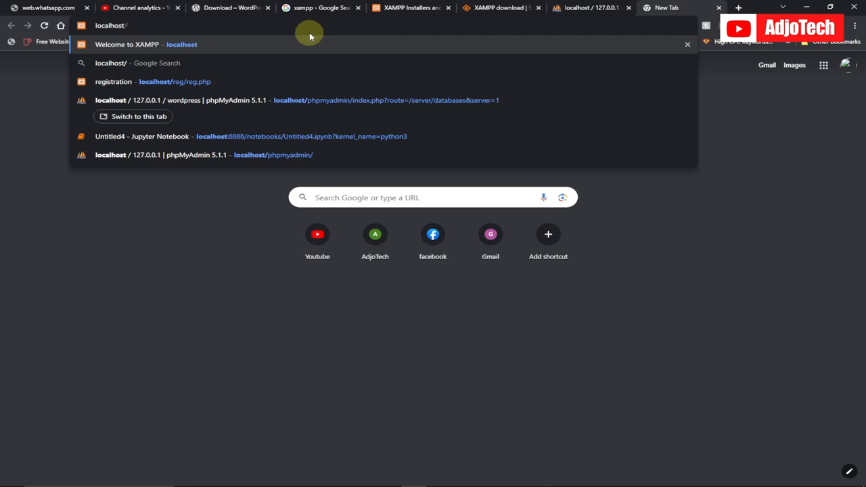
text(rdpress)
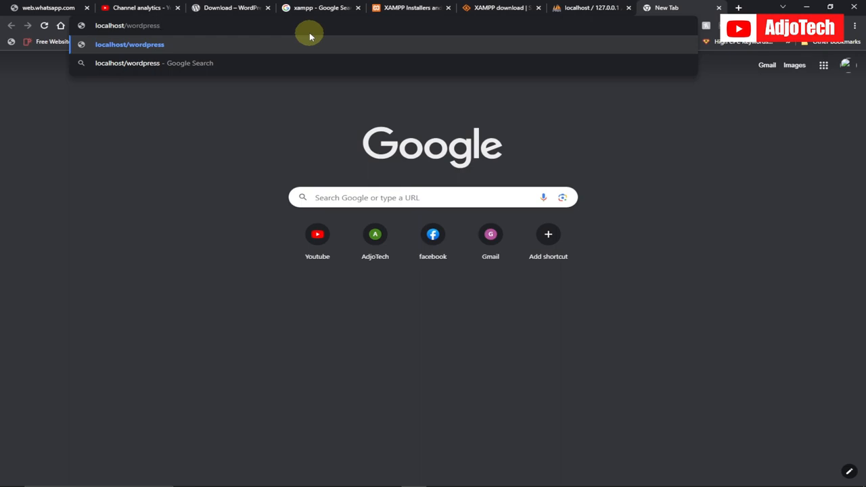
key(Return)
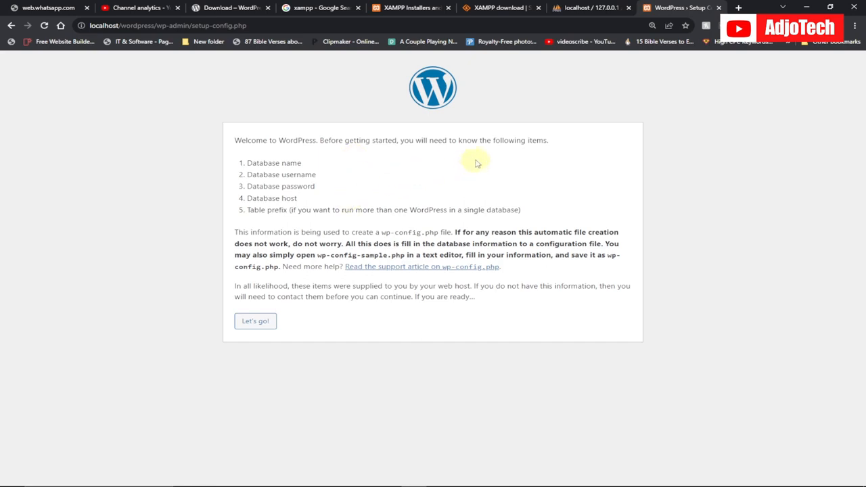
Review the database items required for the WordPress setup and continue to the database connection form.
drag(246, 163, 325, 164)
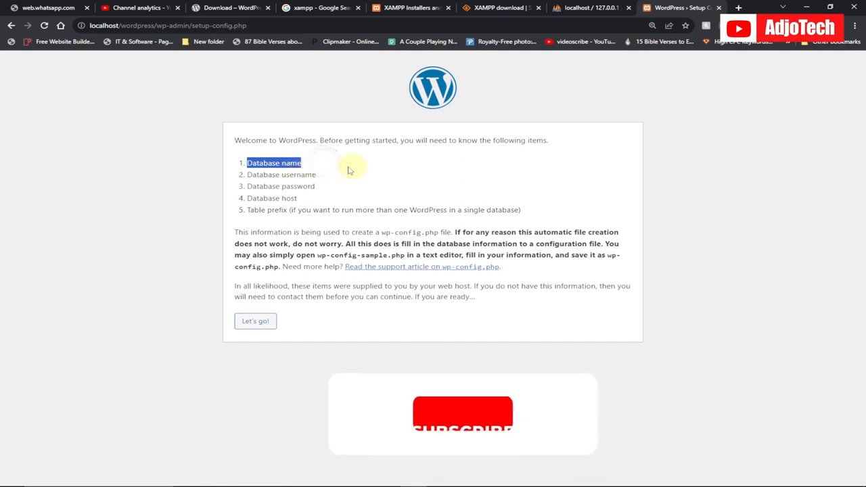
drag(253, 175, 325, 181)
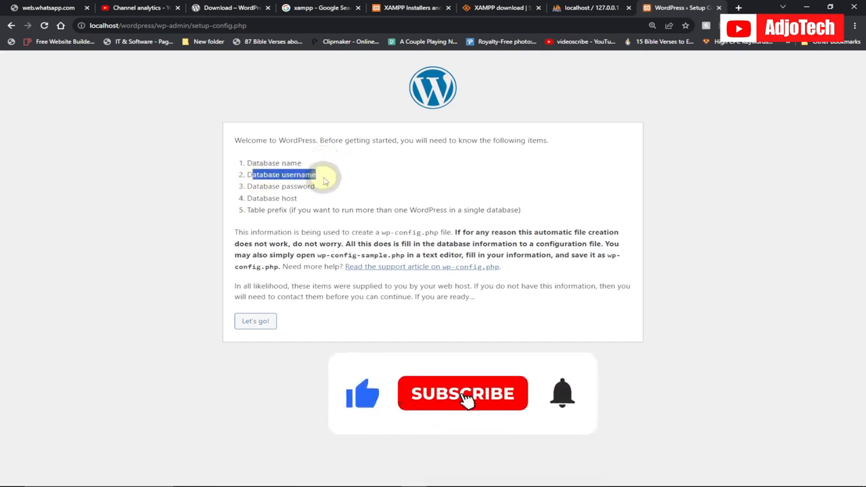
click(258, 187)
drag(258, 187, 348, 189)
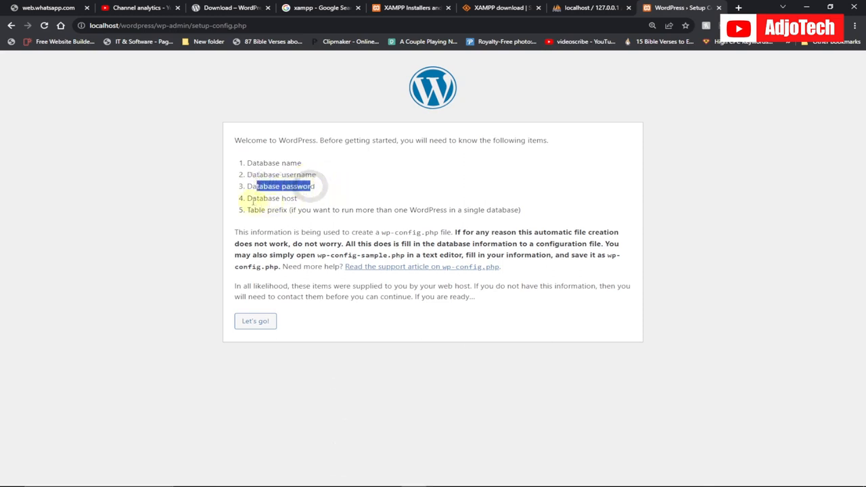
drag(251, 199, 296, 198)
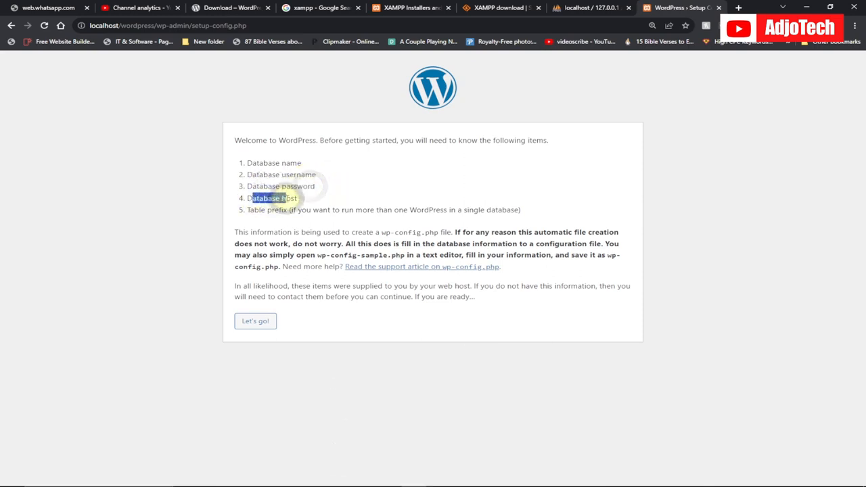
click(272, 162)
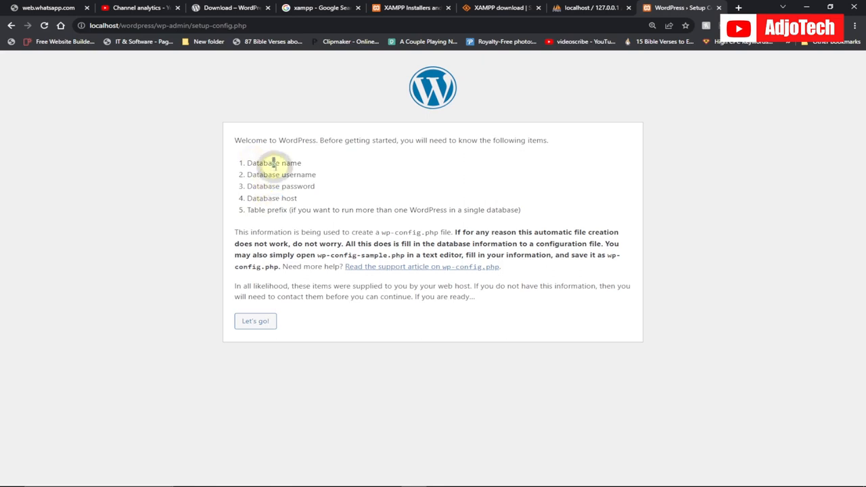
click(255, 323)
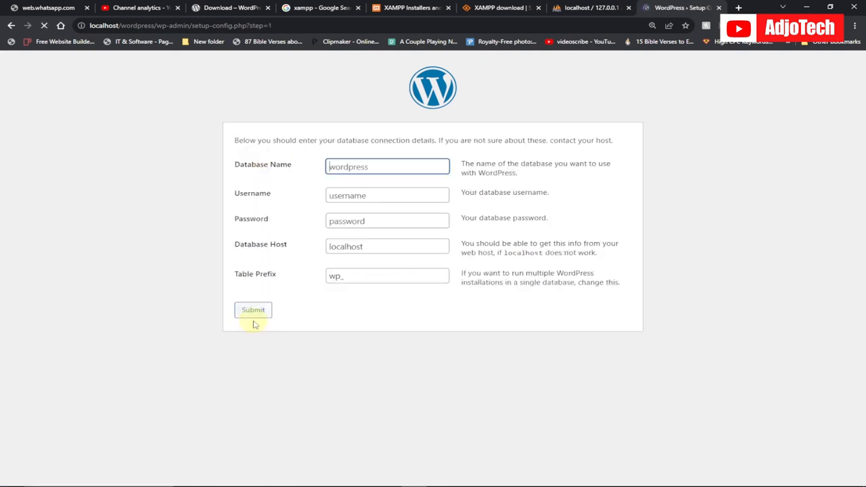
Submit the connection details with database name wordpress and username root, checking the database name in phpMyAdmin.
click(329, 166)
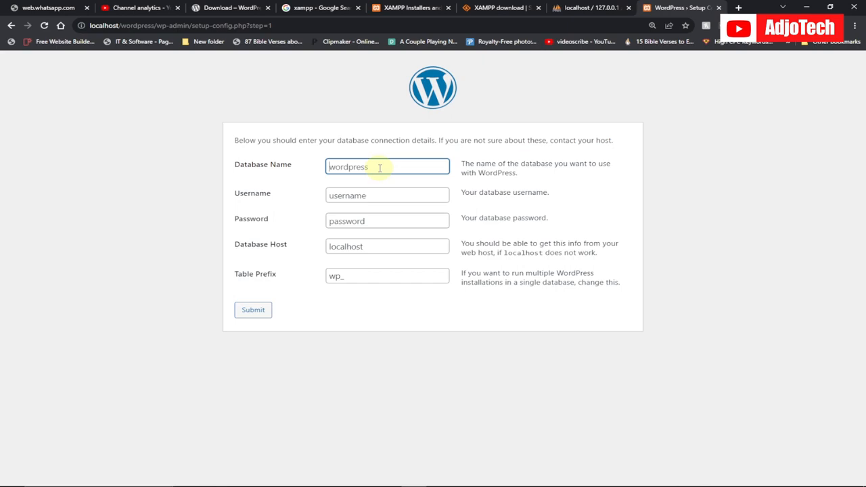
text(wordpress)
key(ctrl+a)
click(575, 9)
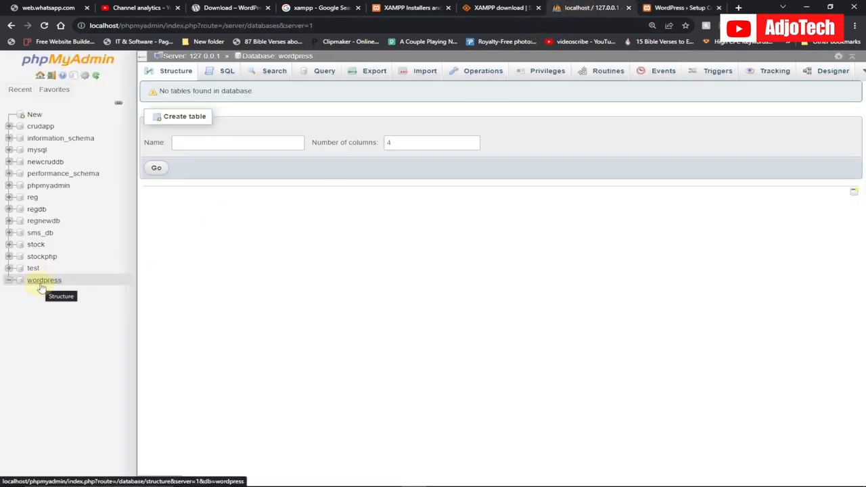
click(666, 8)
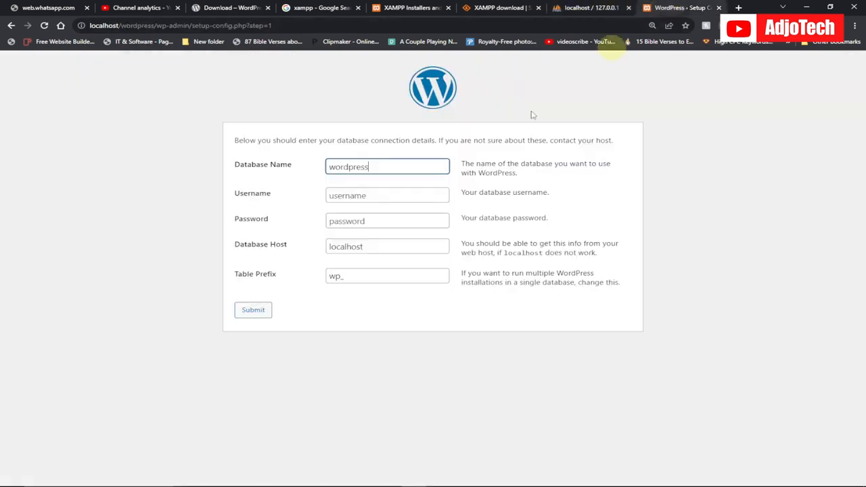
click(354, 195)
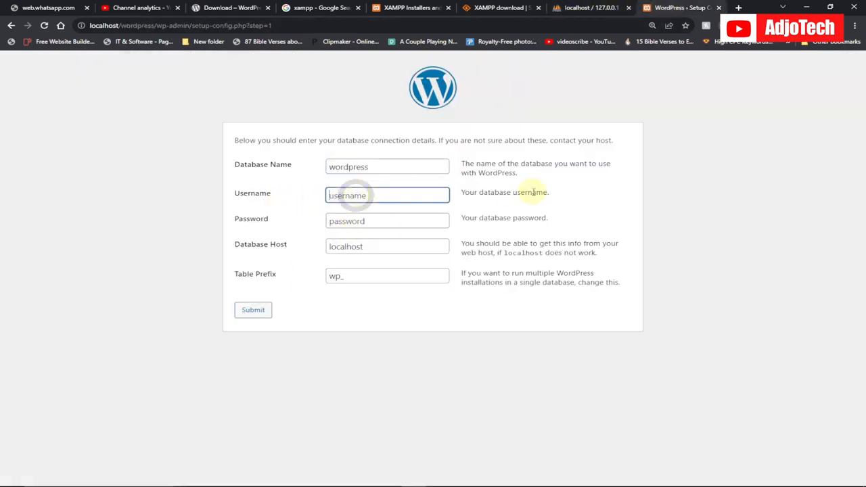
text(root)
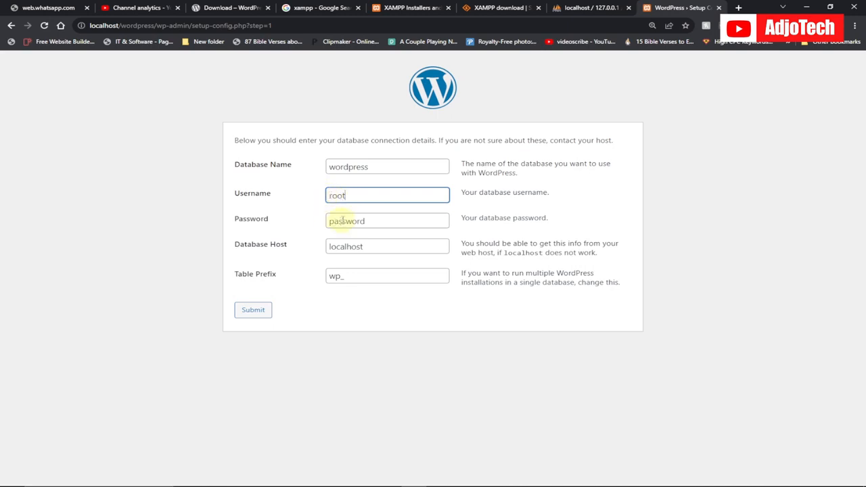
click(253, 311)
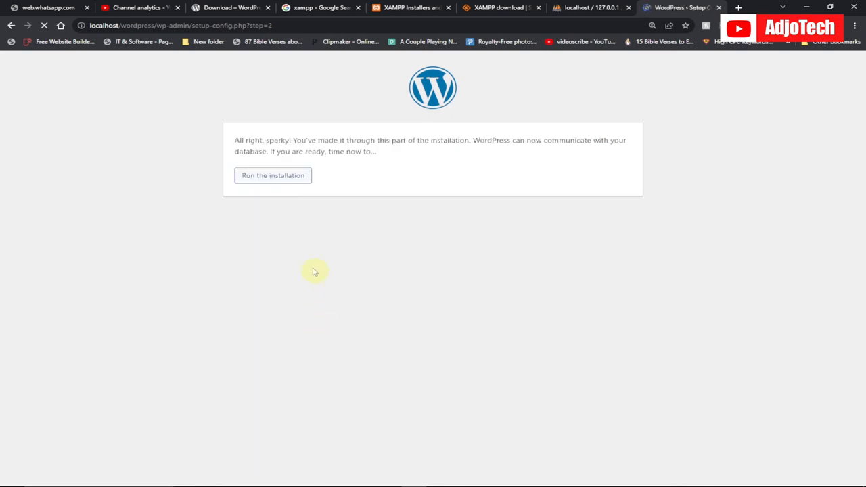
Read the database connection message and run the WordPress installation.
drag(234, 140, 581, 148)
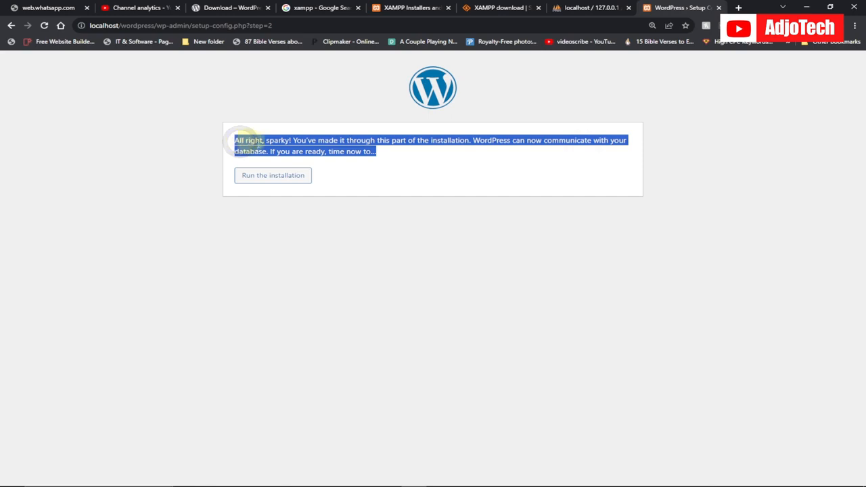
click(354, 203)
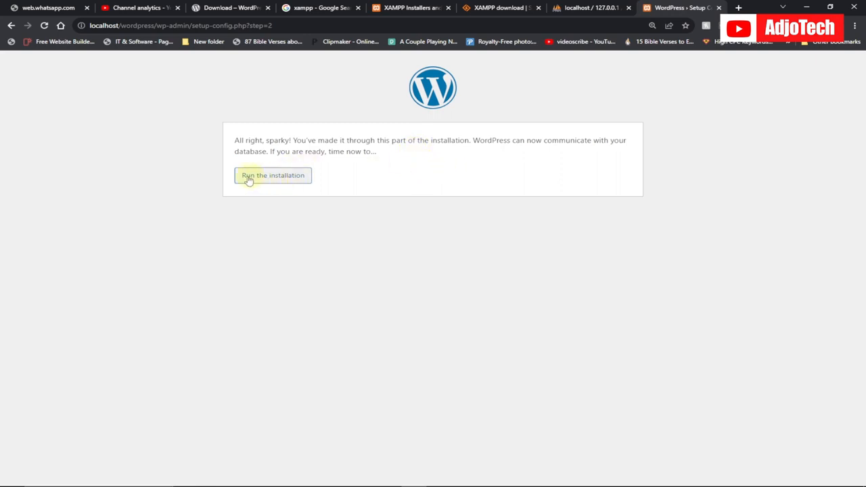
click(273, 179)
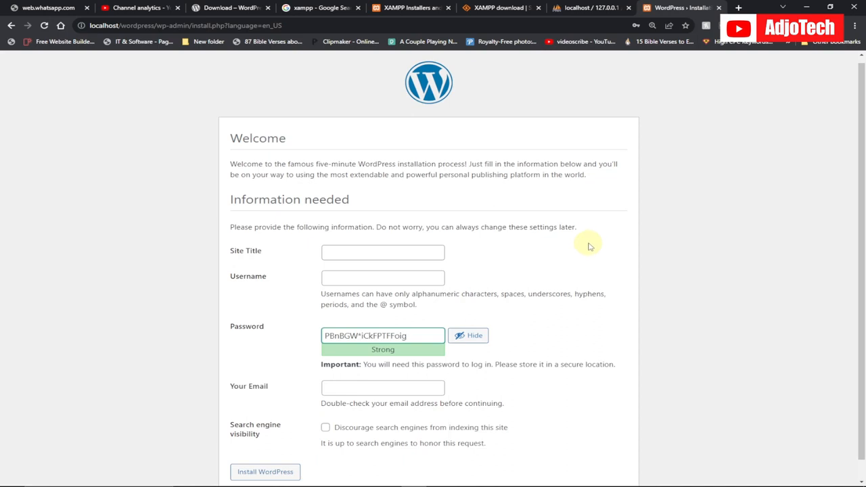
Set the site title to Nafakey and the username to Admin in the installation form.
click(337, 250)
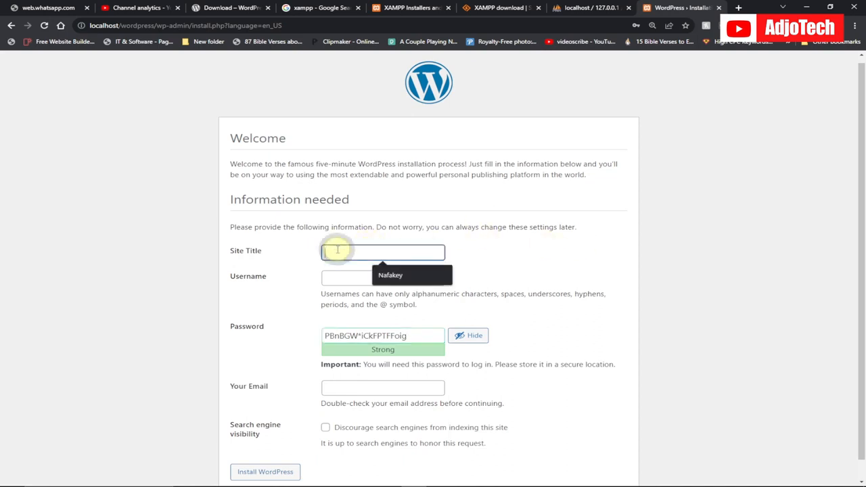
click(392, 275)
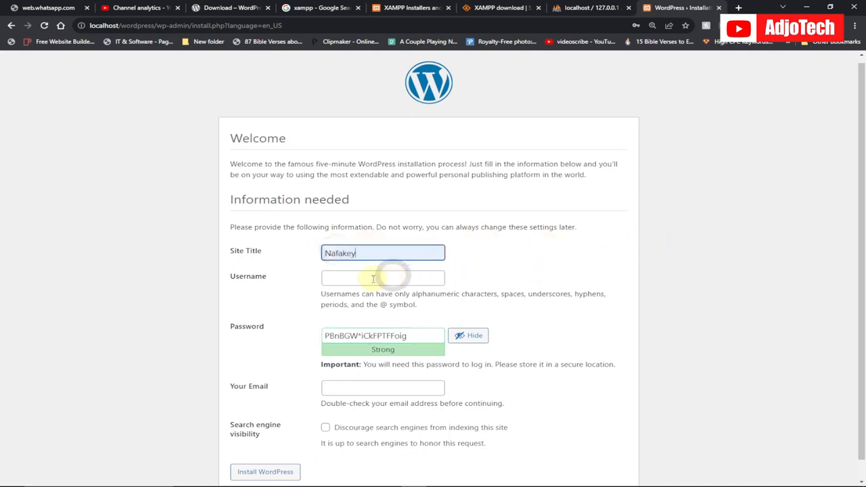
click(366, 276)
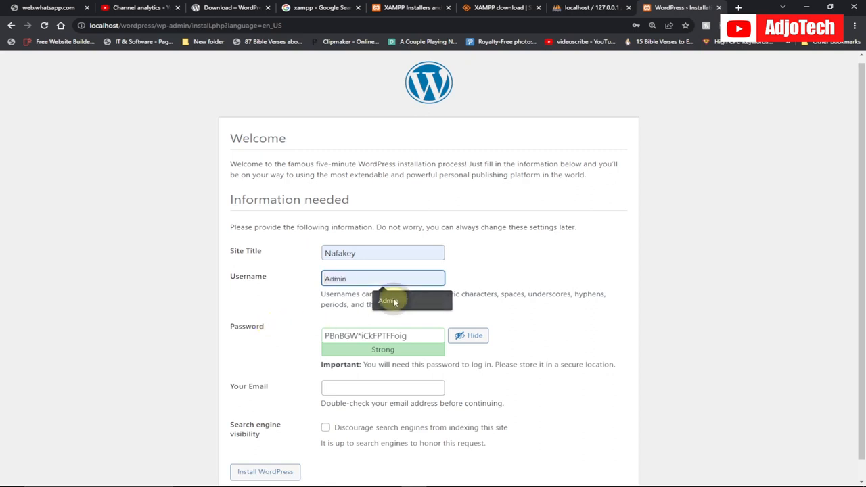
click(387, 301)
Copy the generated admin password and try to install WordPress with the email field left empty.
drag(413, 335, 323, 336)
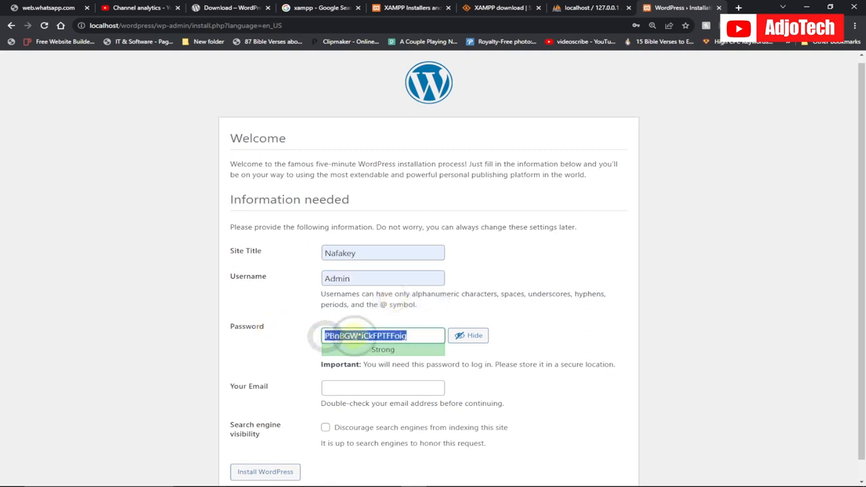
right_click(334, 337)
click(386, 201)
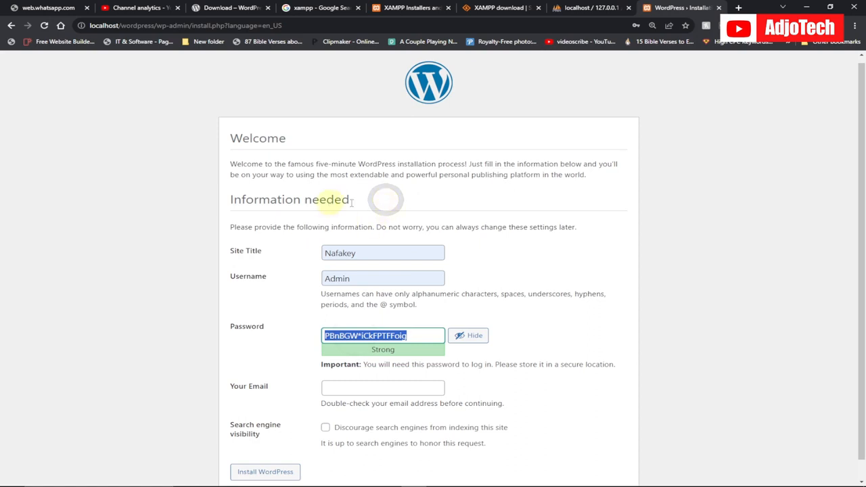
scroll(520, 249, down, 1)
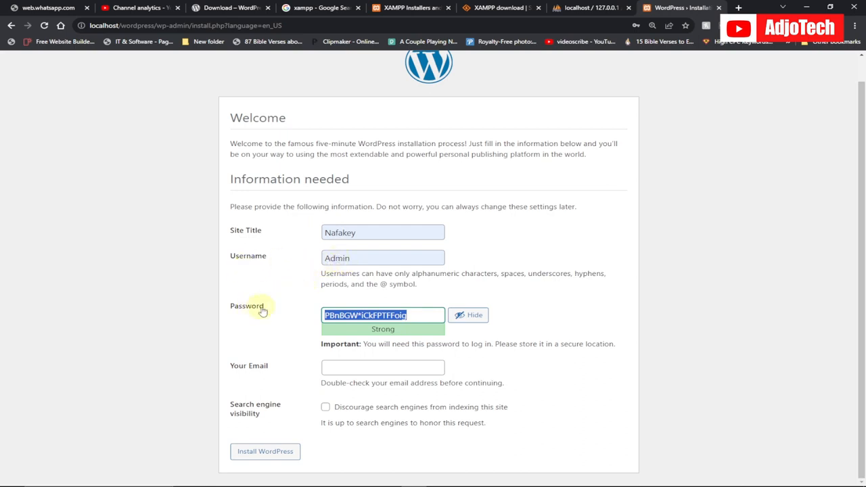
right_click(354, 316)
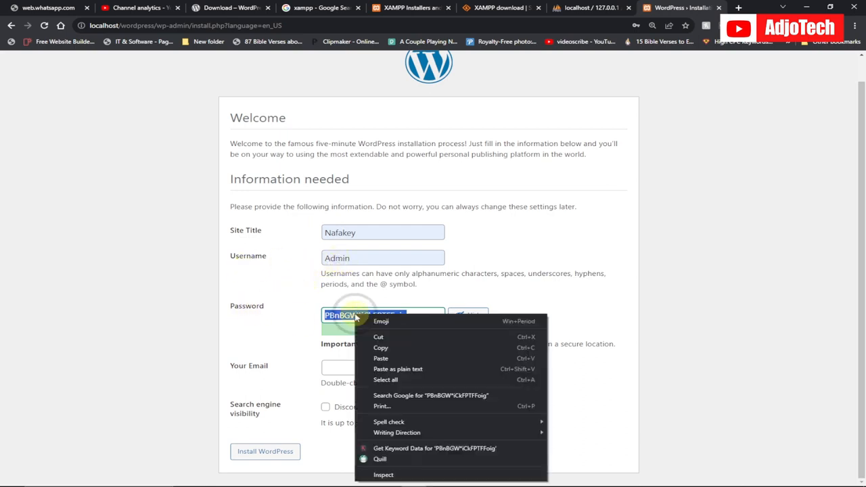
click(379, 347)
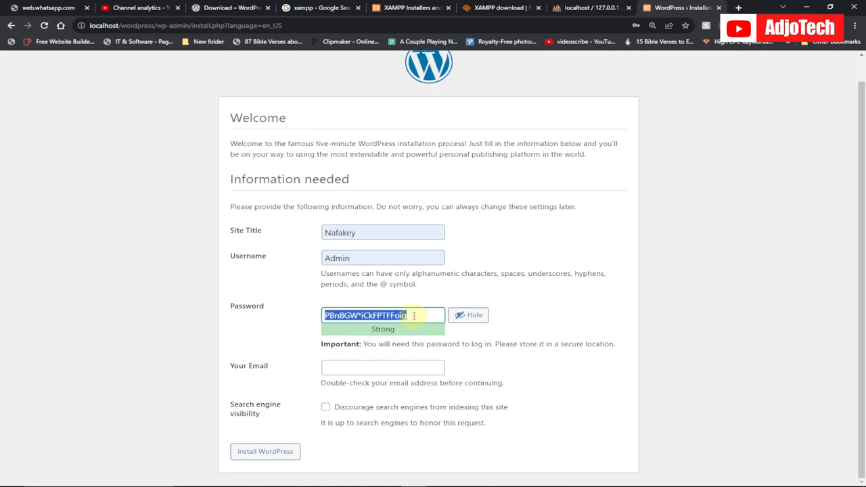
click(254, 454)
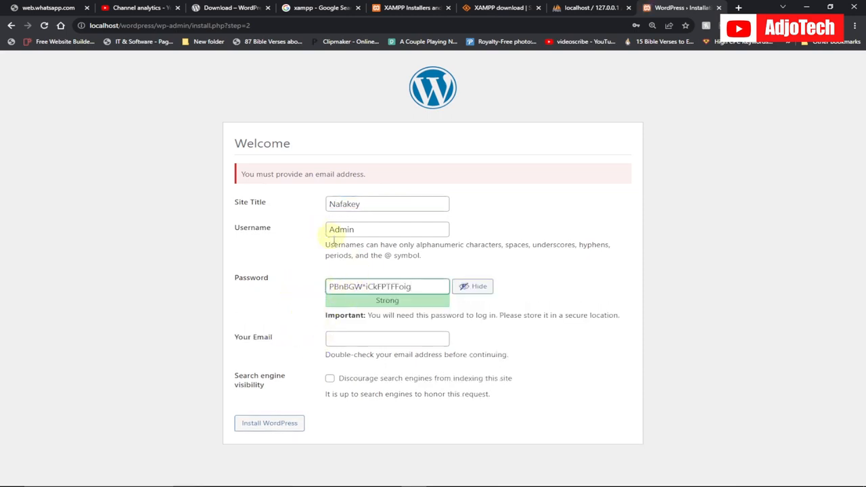
Fill in the administrator's email address and copy the generated password again.
click(349, 338)
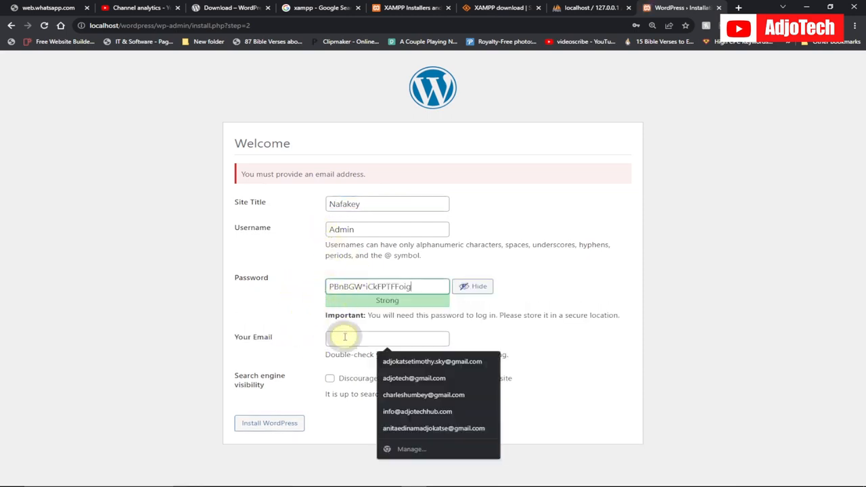
click(416, 379)
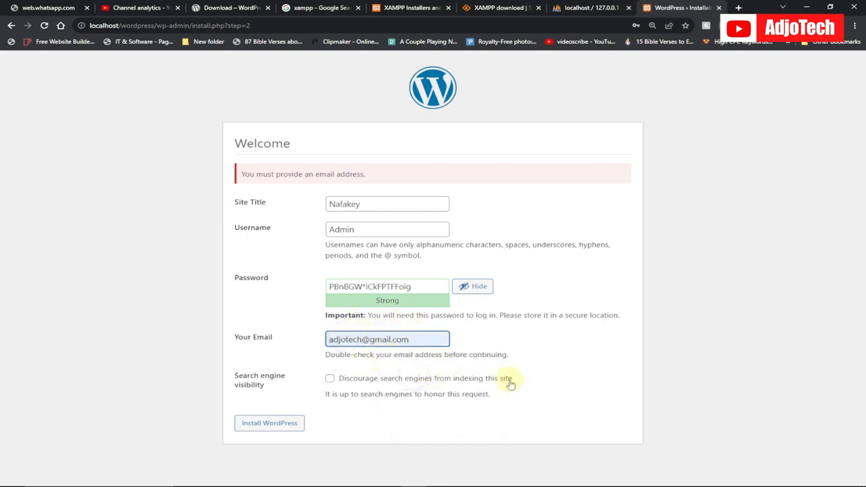
drag(416, 286, 318, 286)
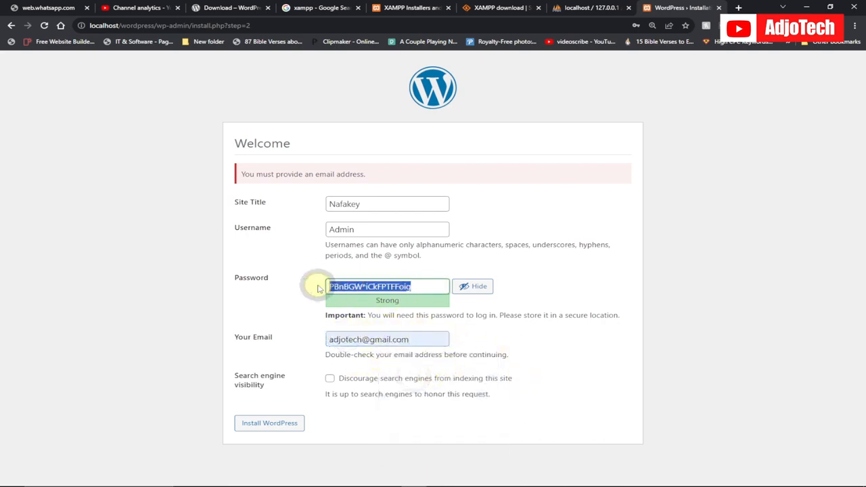
right_click(347, 288)
click(378, 325)
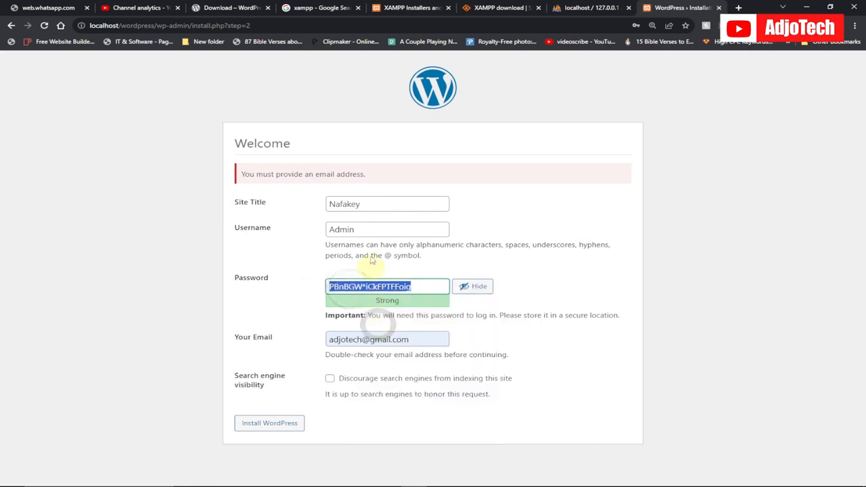
Install WordPress, dismiss the browser's offer to save the password and open the site's login page.
click(263, 426)
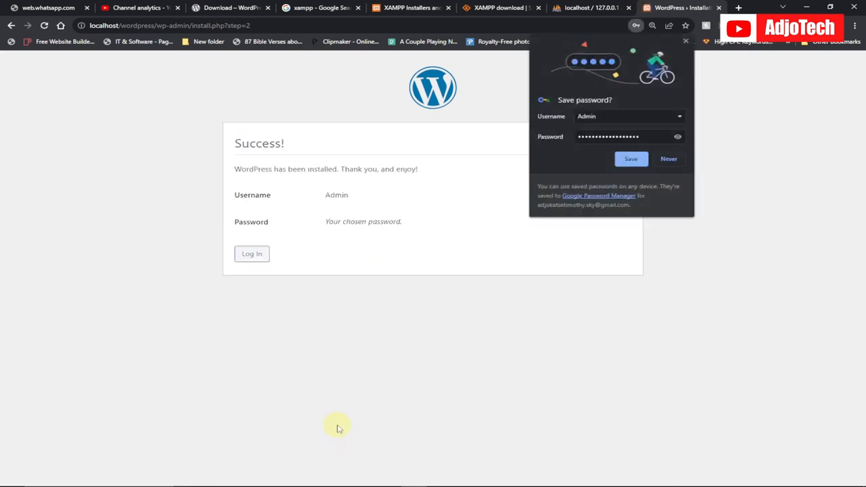
click(686, 42)
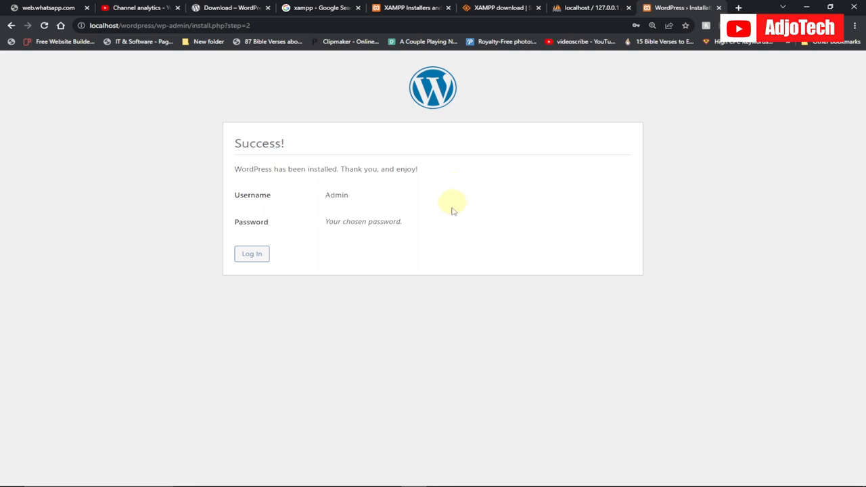
click(253, 255)
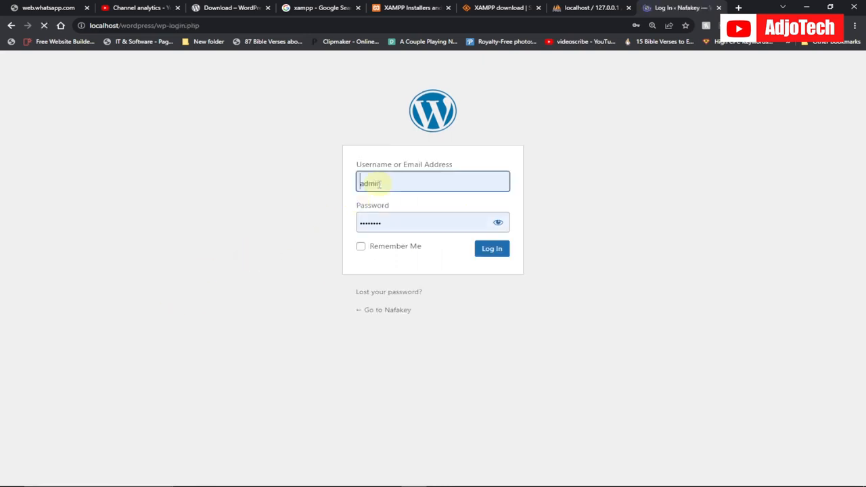
Change the prefilled login username to Admin with a capital A.
click(363, 181)
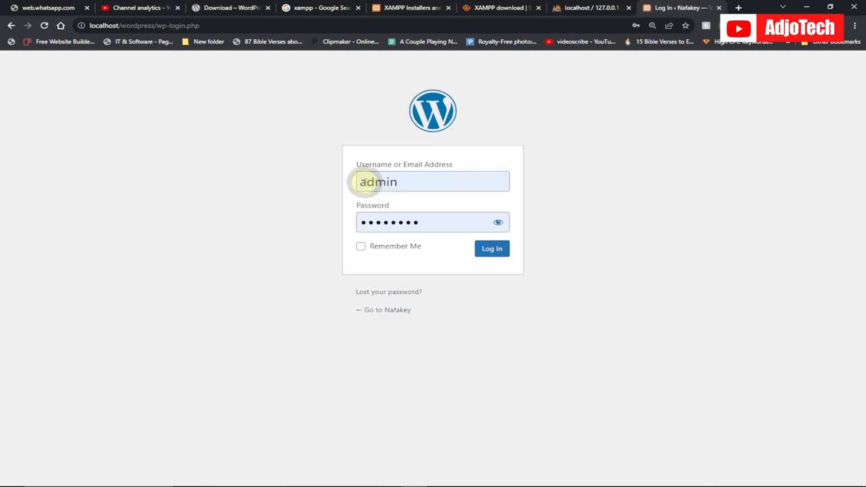
click(364, 181)
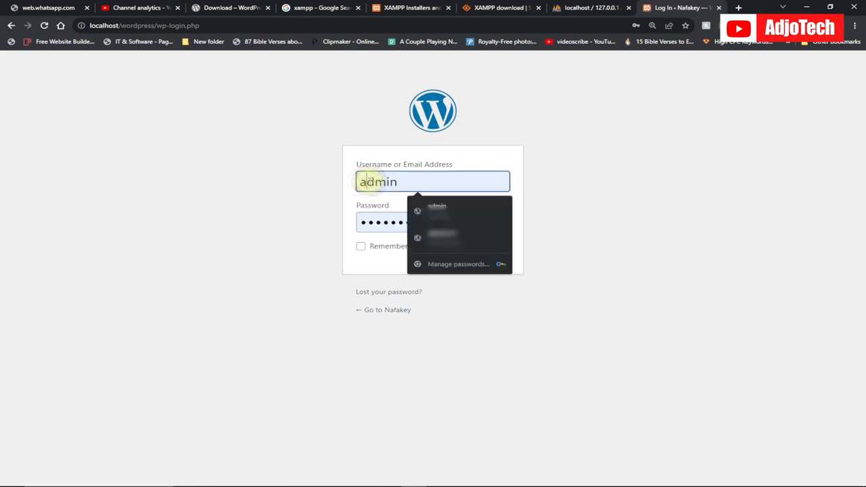
key(BackSpace)
text(A)
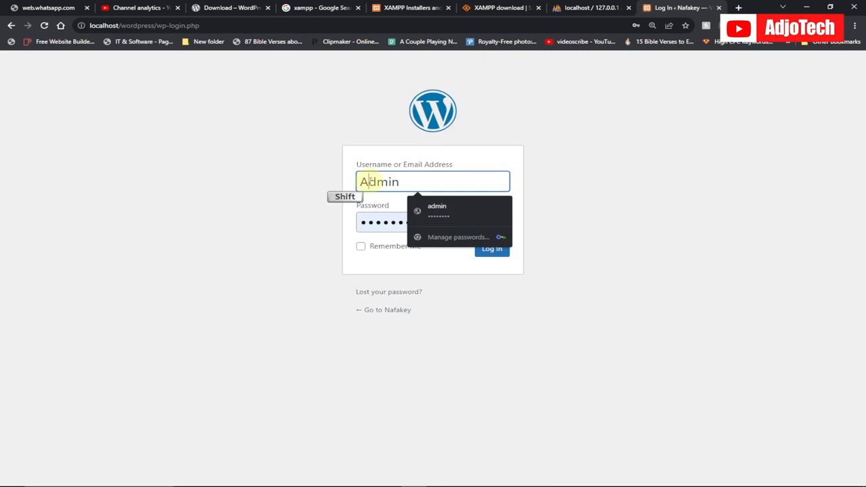
click(321, 204)
Replace the prefilled password with the copied admin password and log in to the site.
drag(419, 221, 340, 219)
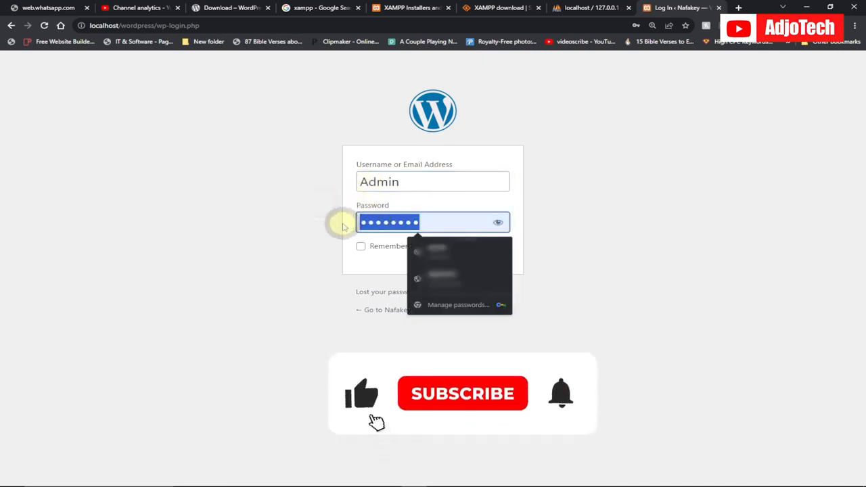
key(ctrl+v)
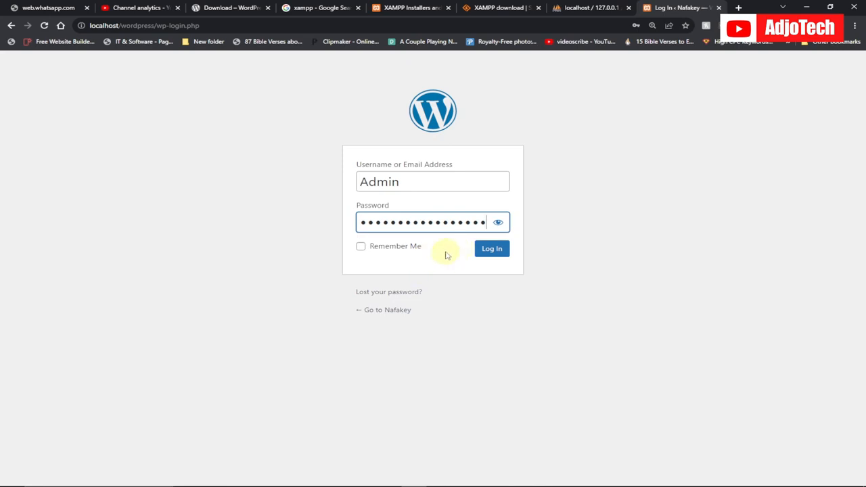
click(492, 250)
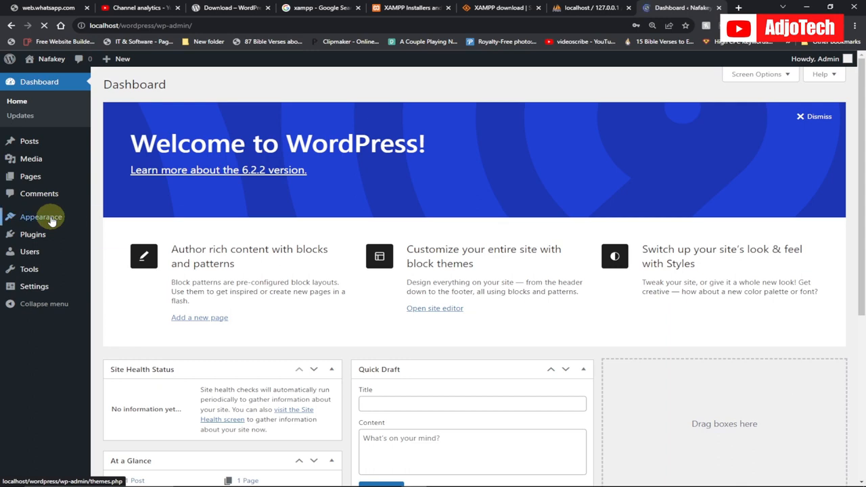
Open the Themes page of the dashboard, then open the Nafakey site in a new browser tab and switch to it.
click(112, 218)
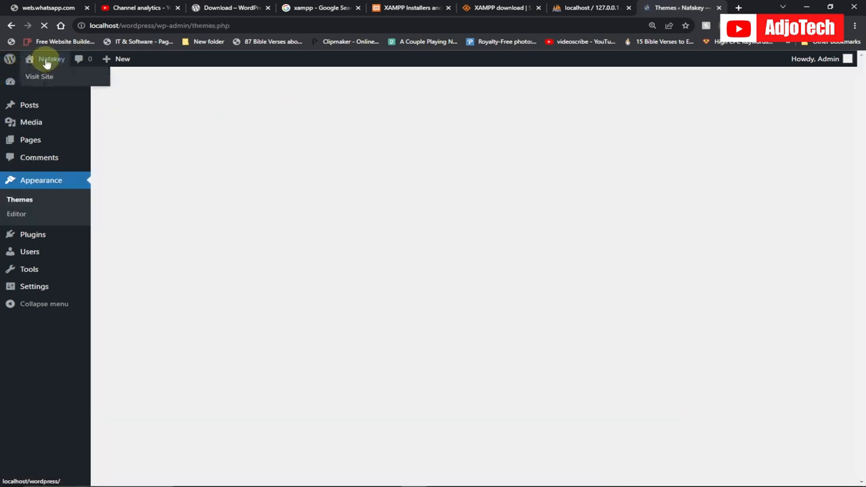
right_click(47, 71)
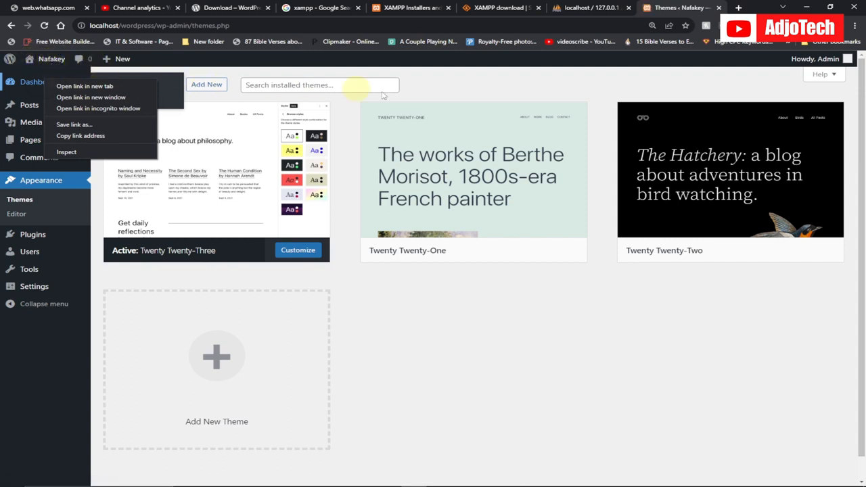
click(459, 87)
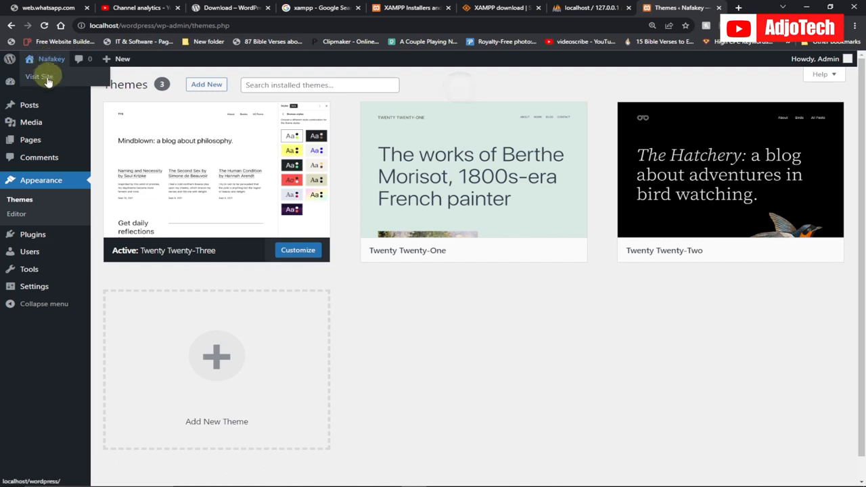
right_click(44, 75)
click(81, 86)
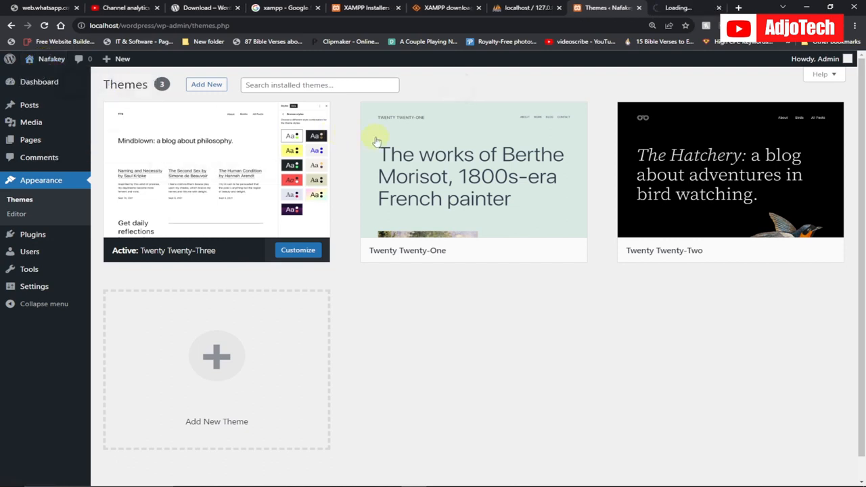
mouse_move(394, 131)
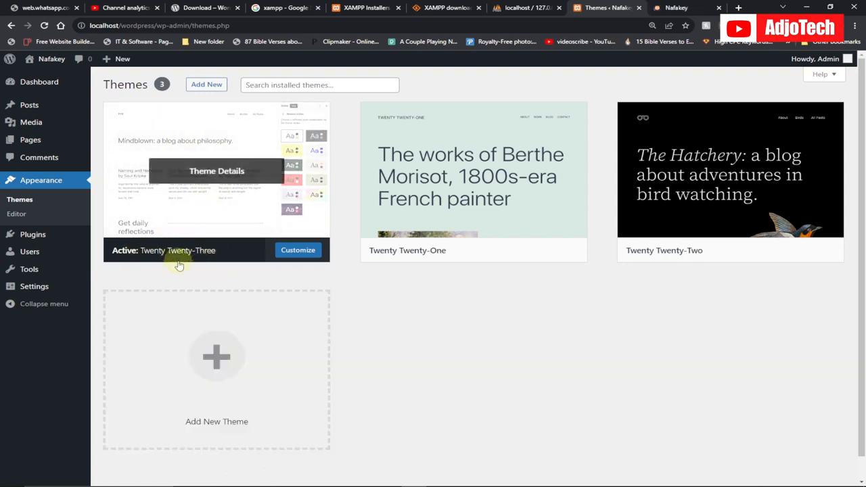
click(664, 7)
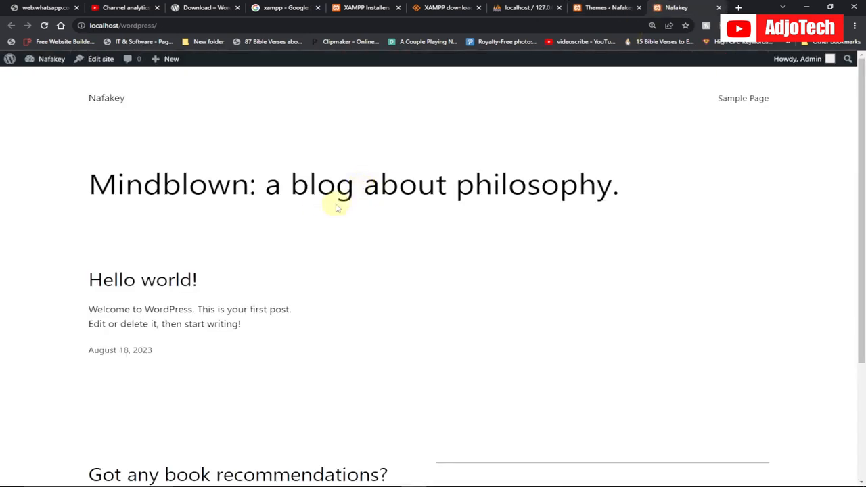
Look through the Nafakey front page and the installed themes, ending on the Themes page.
scroll(464, 184, down, 3)
scroll(465, 187, up, 3)
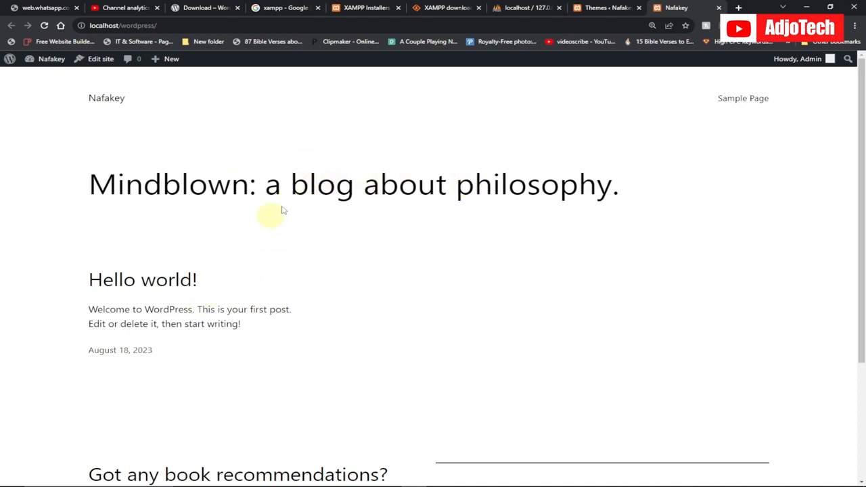
click(598, 7)
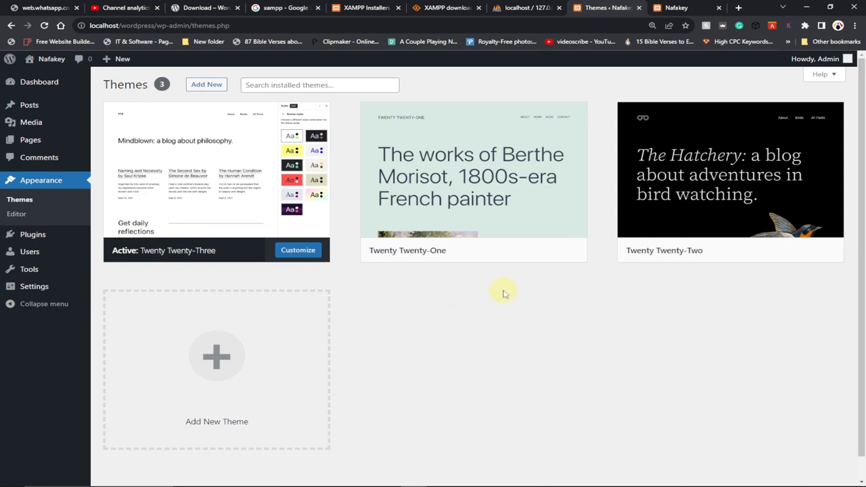
scroll(503, 292, down, 1)
scroll(500, 289, up, 1)
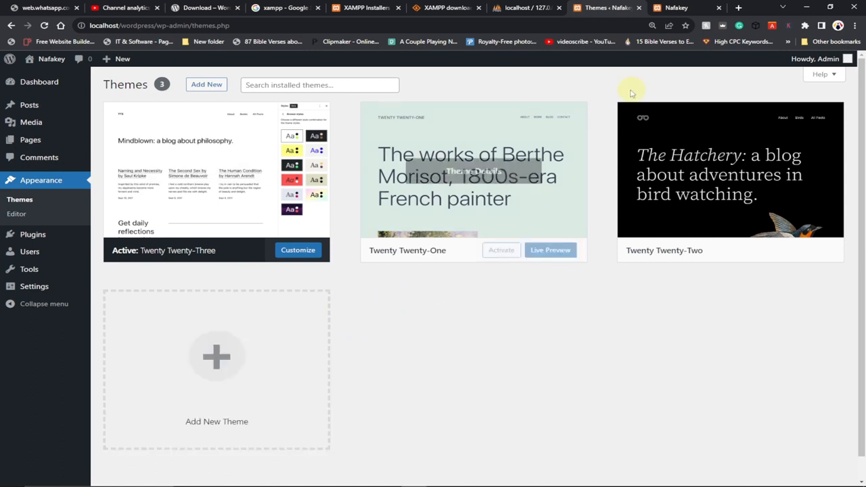
click(675, 7)
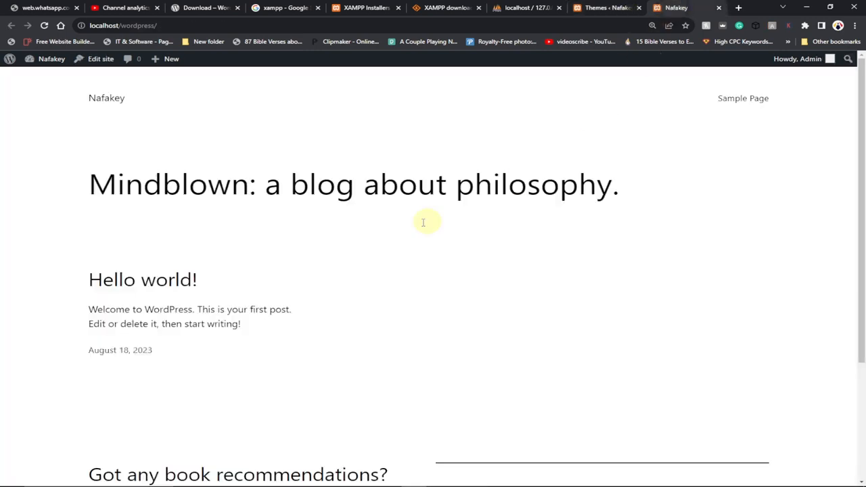
click(595, 8)
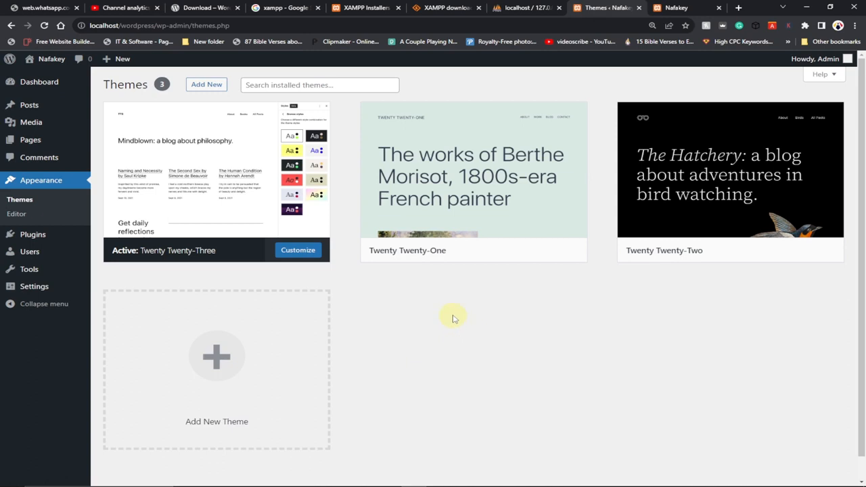